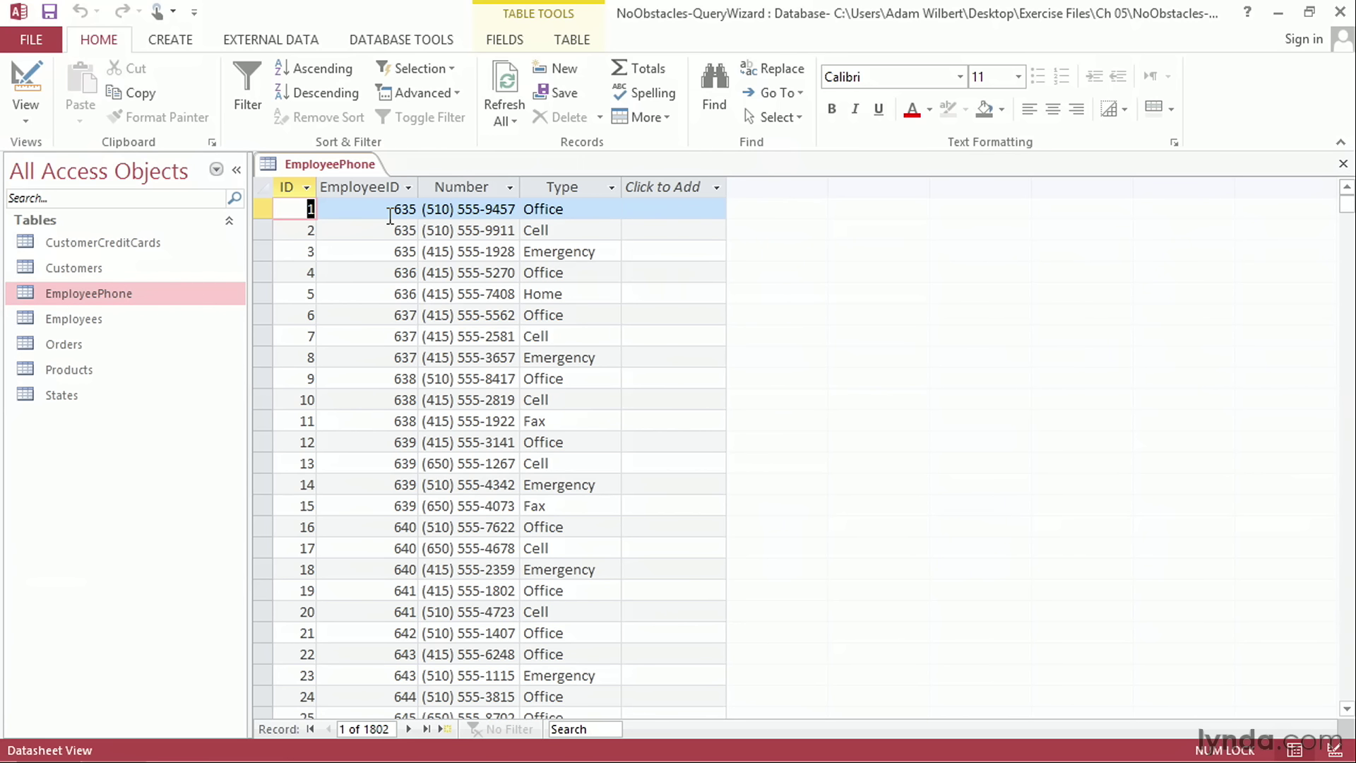
# Step: Close the EmployeePhone table and start a new query with the Simple Query Wizard
pyautogui.moveTo(267, 214); pyautogui.dragTo(262, 252)
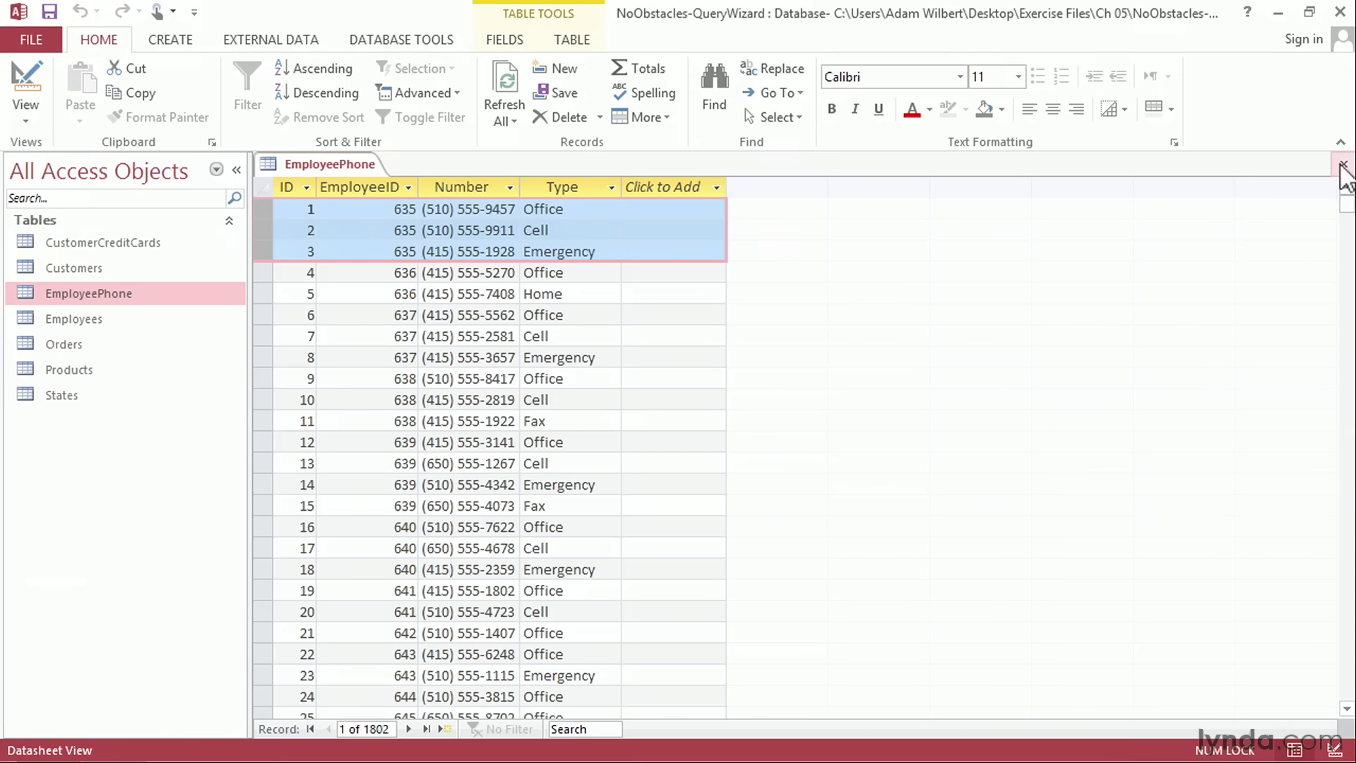
pyautogui.click(1343, 163)
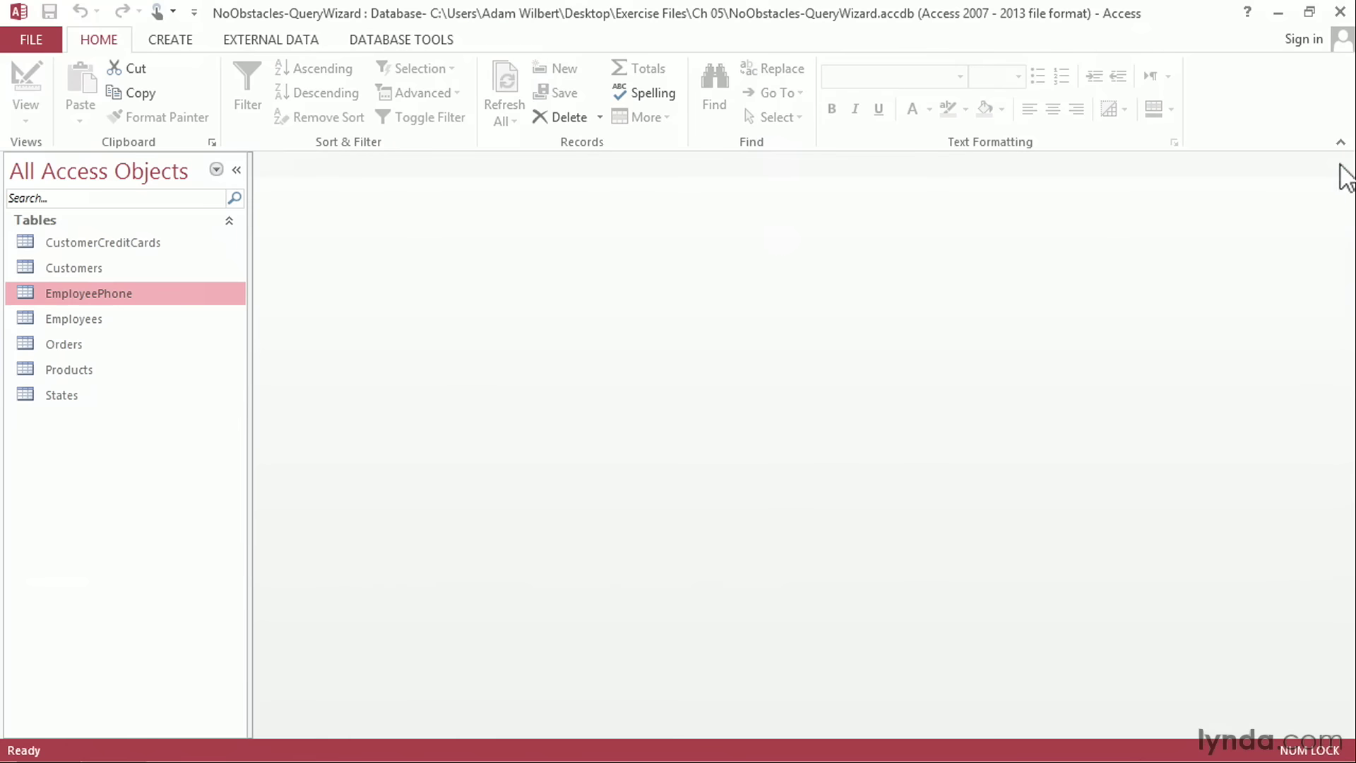
pyautogui.click(171, 41)
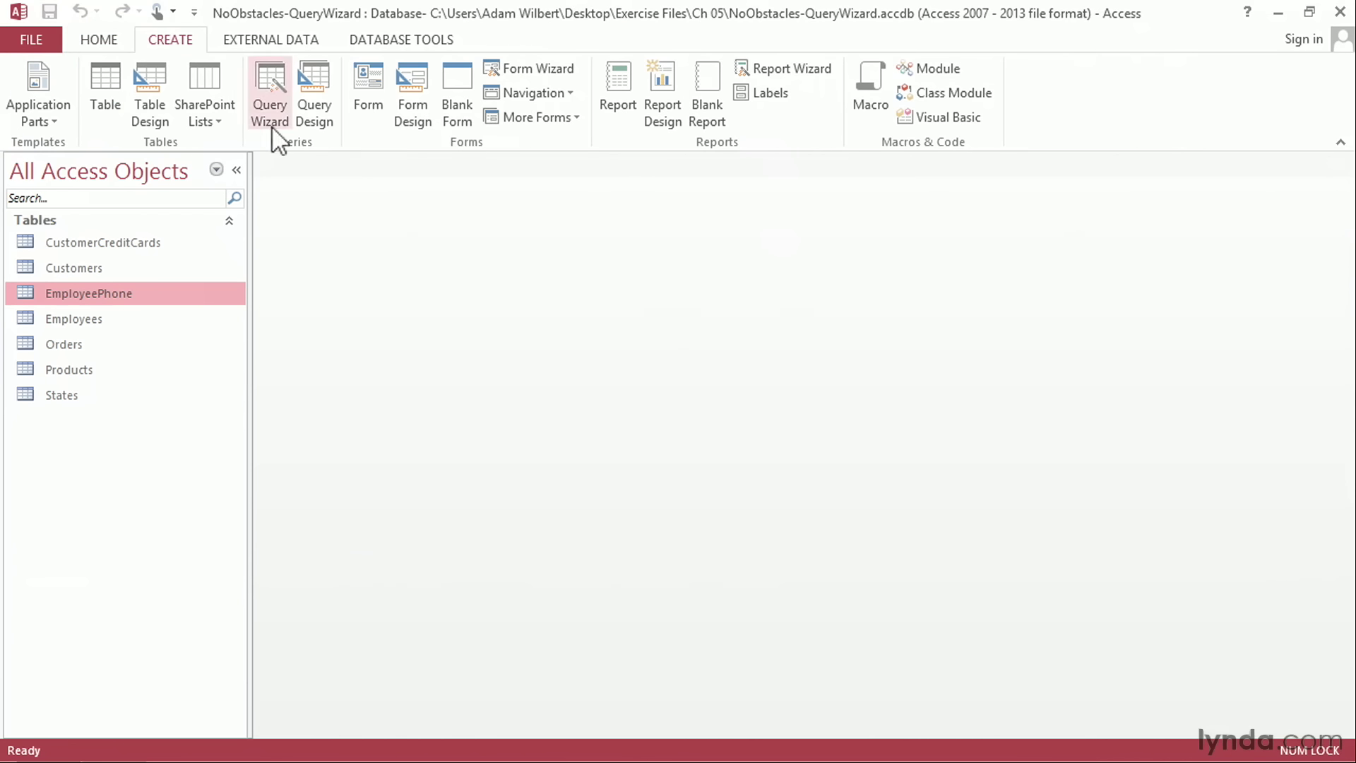
pyautogui.click(276, 106)
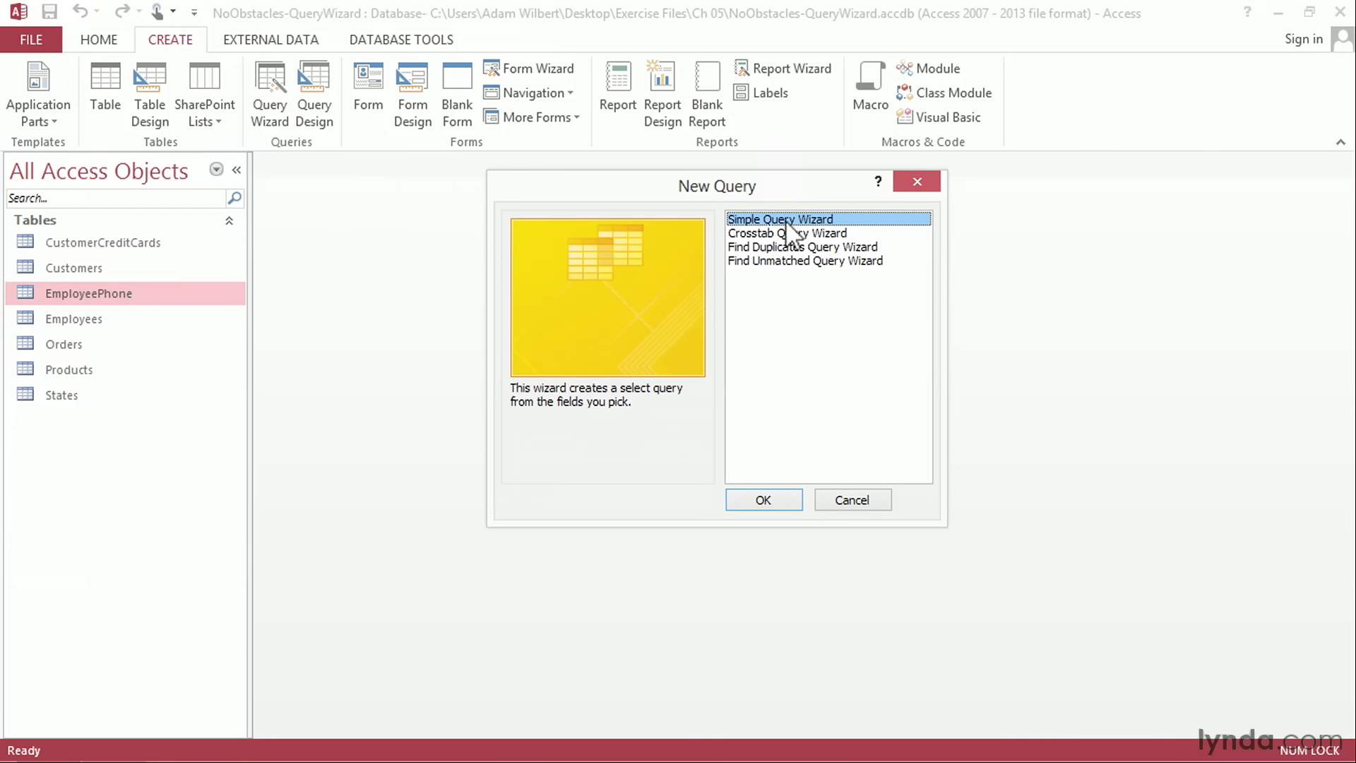
pyautogui.click(755, 499)
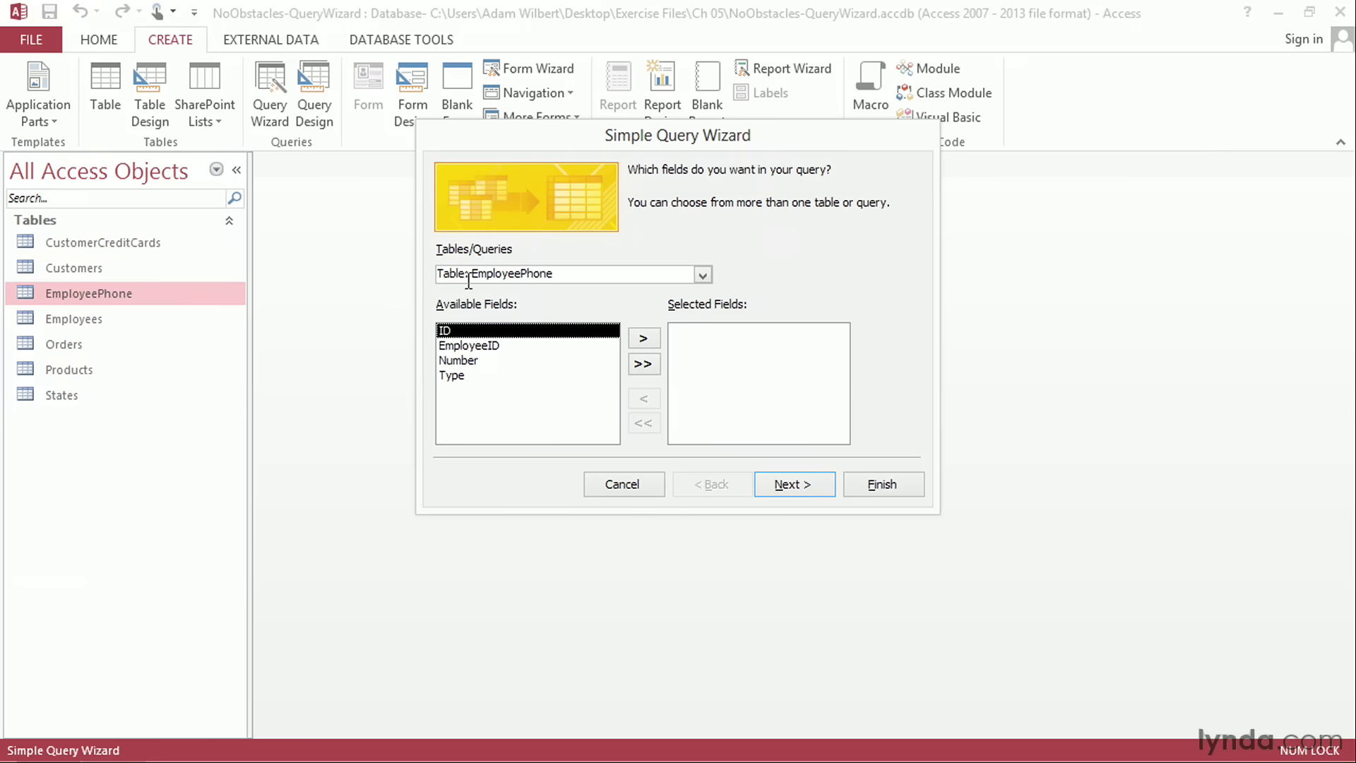
# Step: Add the FirstName and LastName fields from the Employees table to the query
pyautogui.click(702, 275)
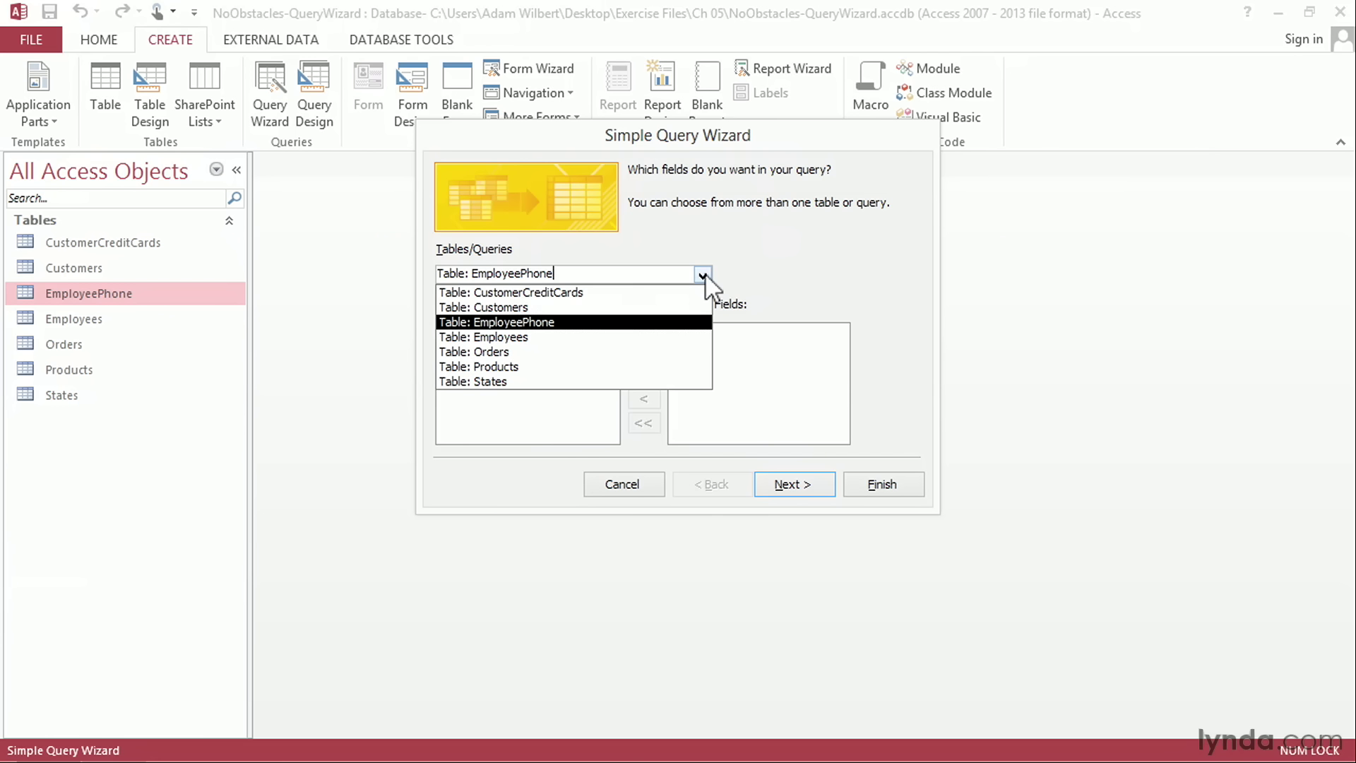
pyautogui.click(609, 339)
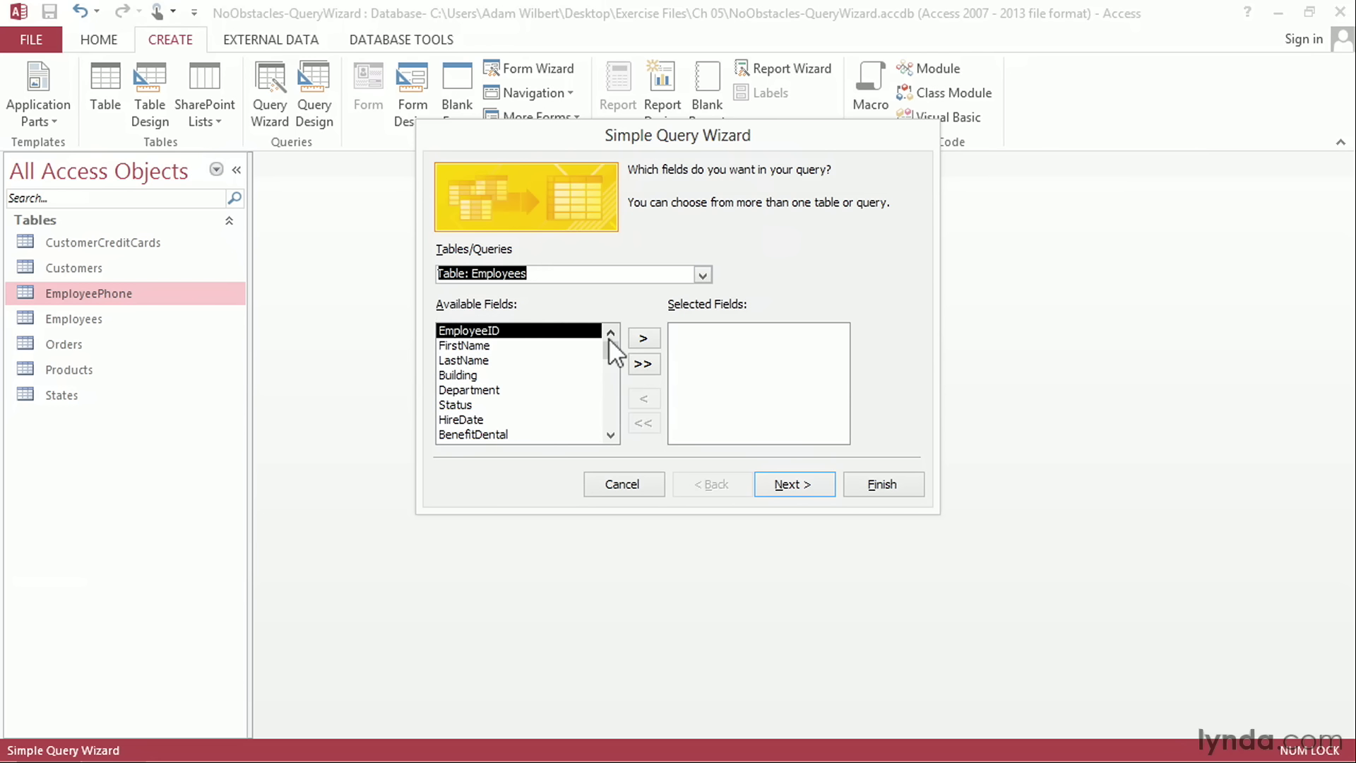
pyautogui.click(585, 346)
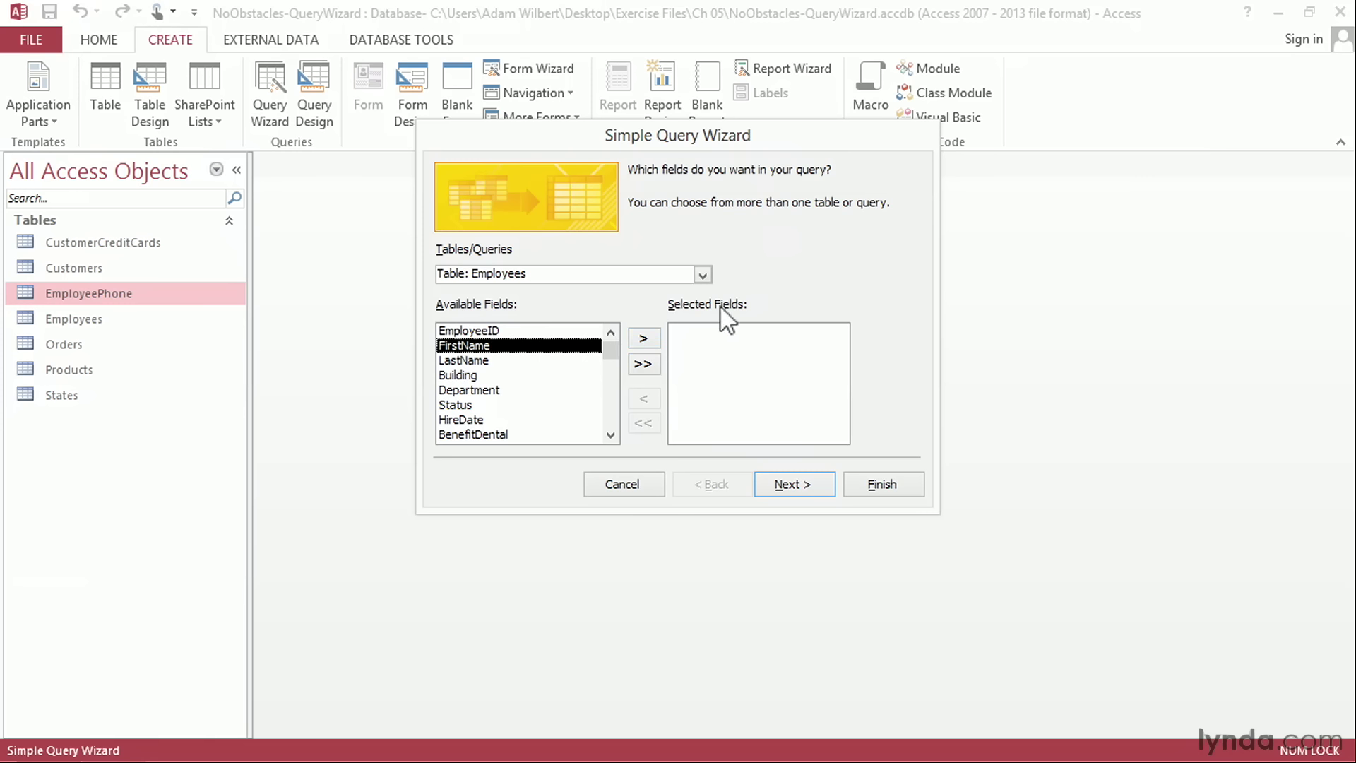
pyautogui.click(643, 339)
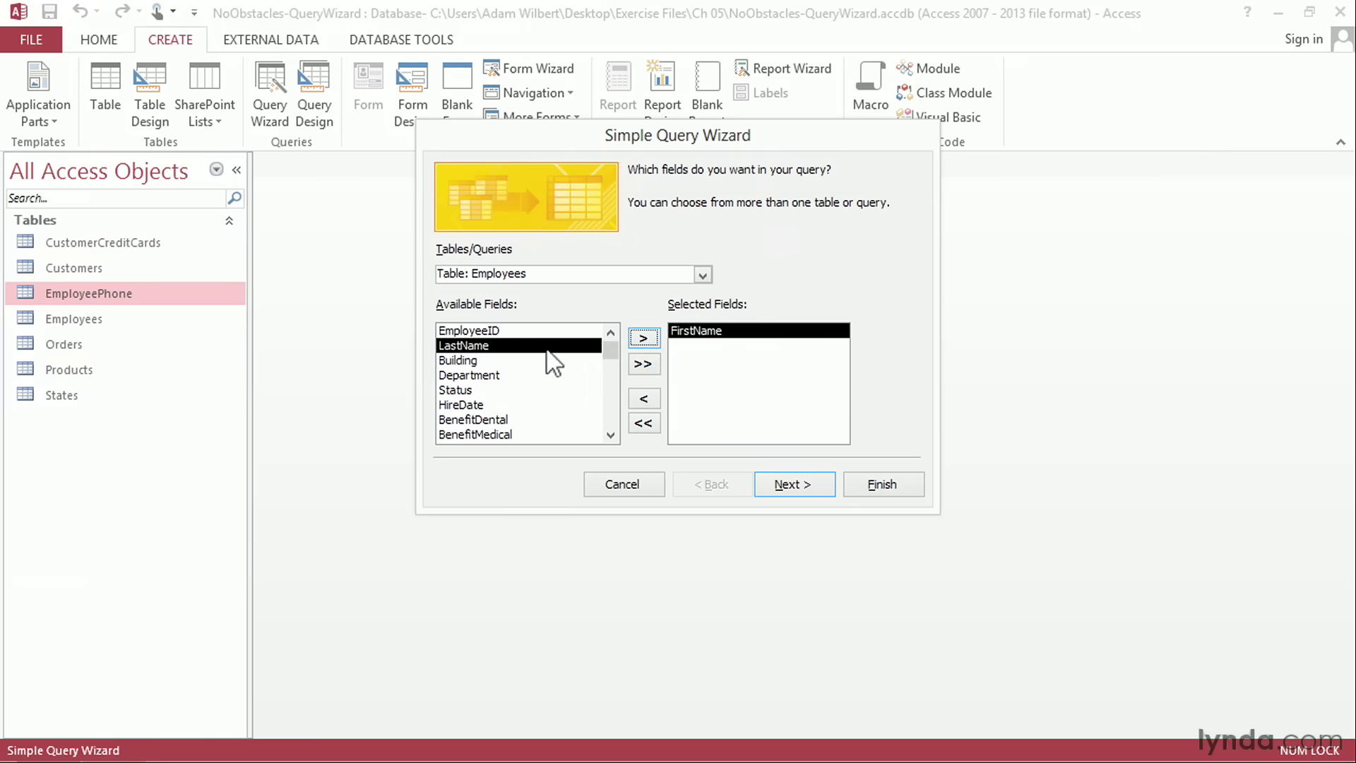
pyautogui.click(644, 339)
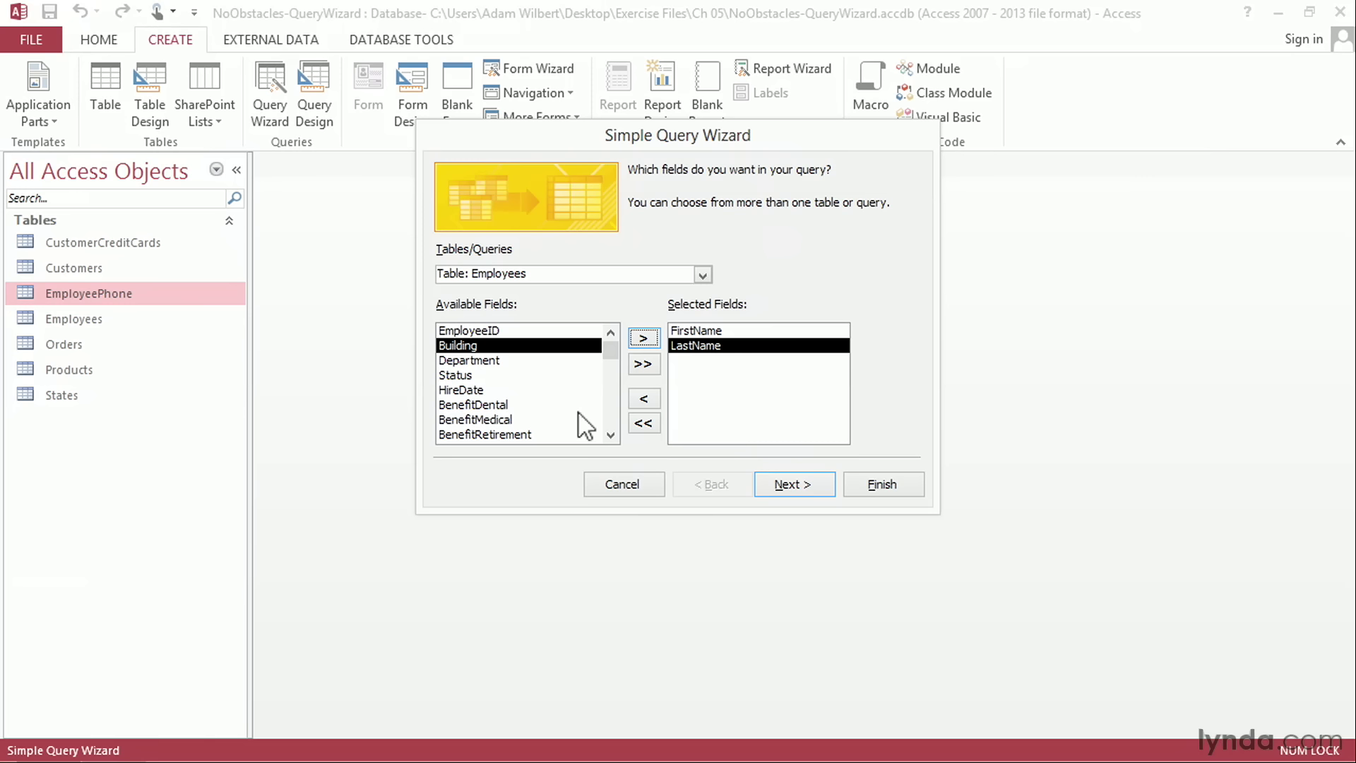
pyautogui.click(646, 400)
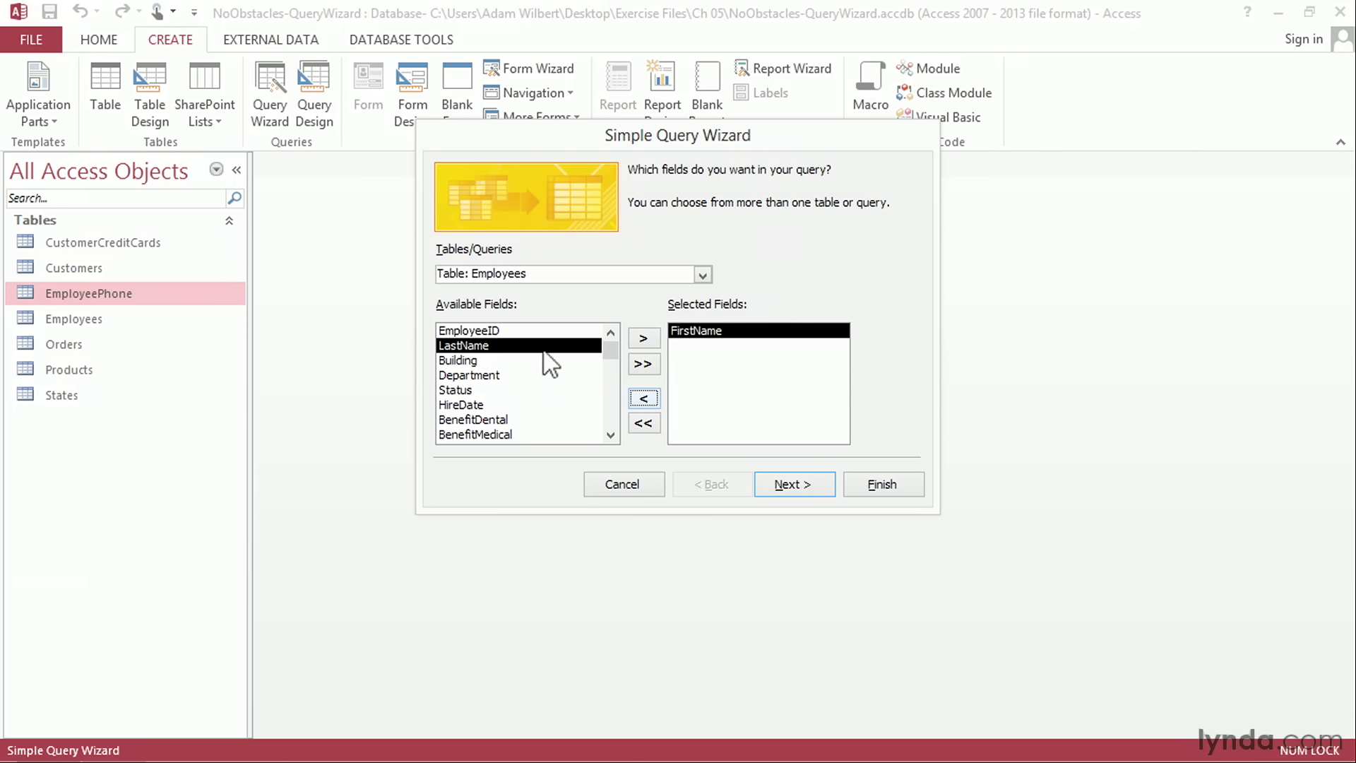
pyautogui.click(644, 339)
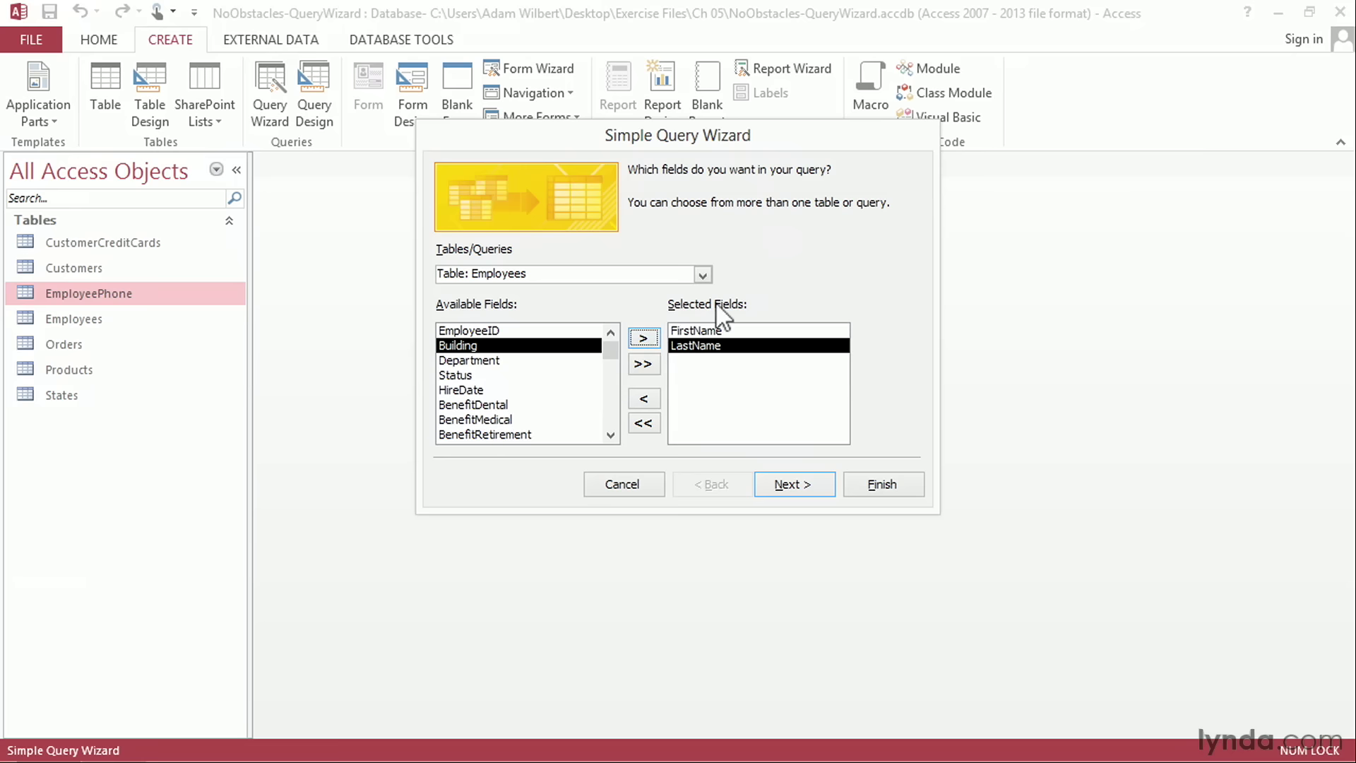
# Step: Add the Number and Type fields from the EmployeePhone table to the query
pyautogui.click(702, 275)
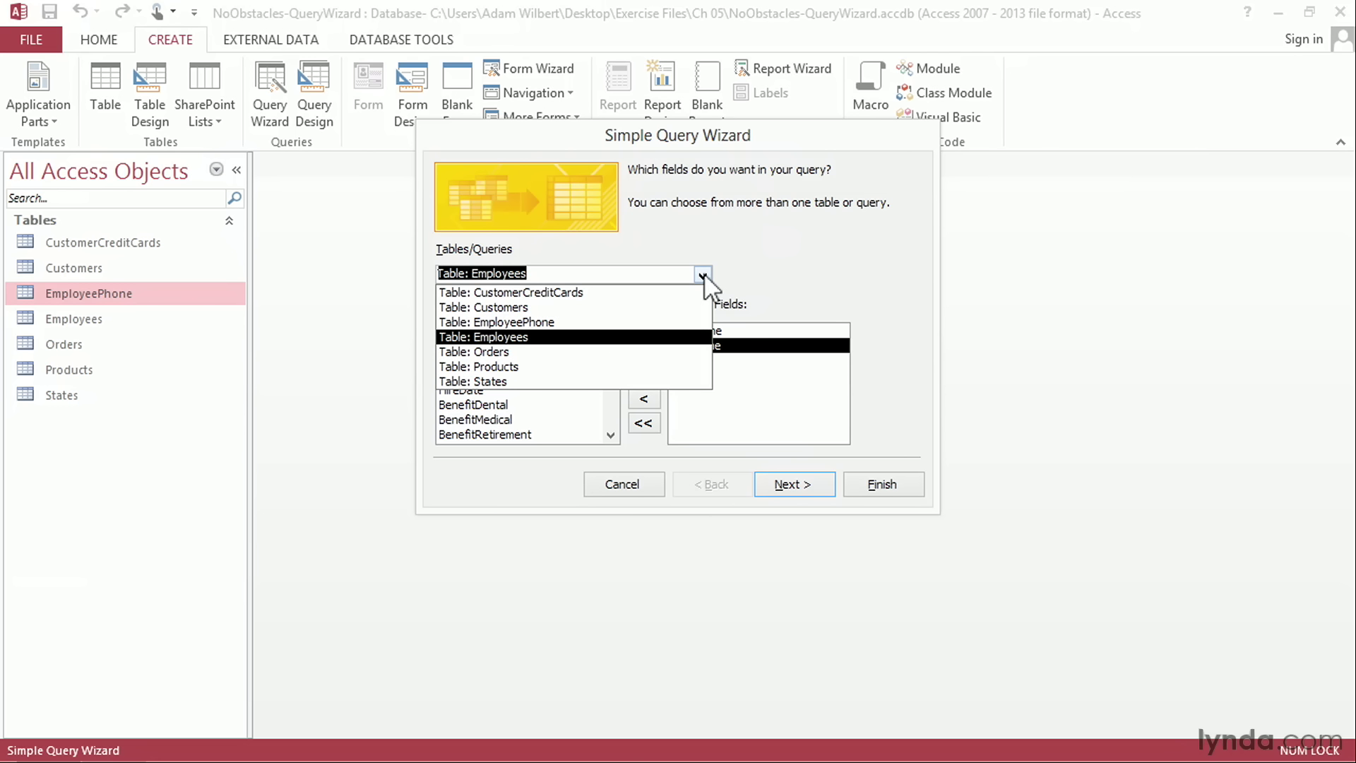
pyautogui.click(593, 322)
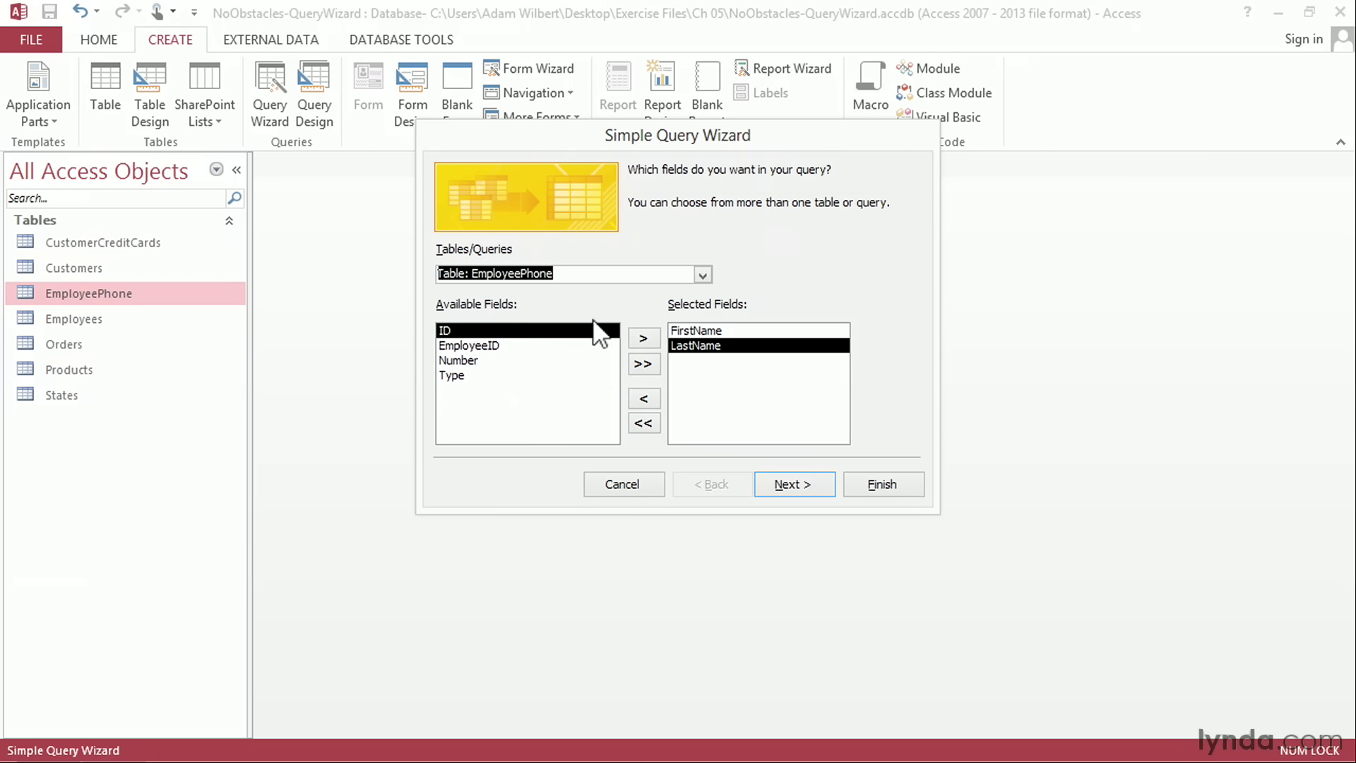
pyautogui.click(519, 361)
pyautogui.click(643, 339)
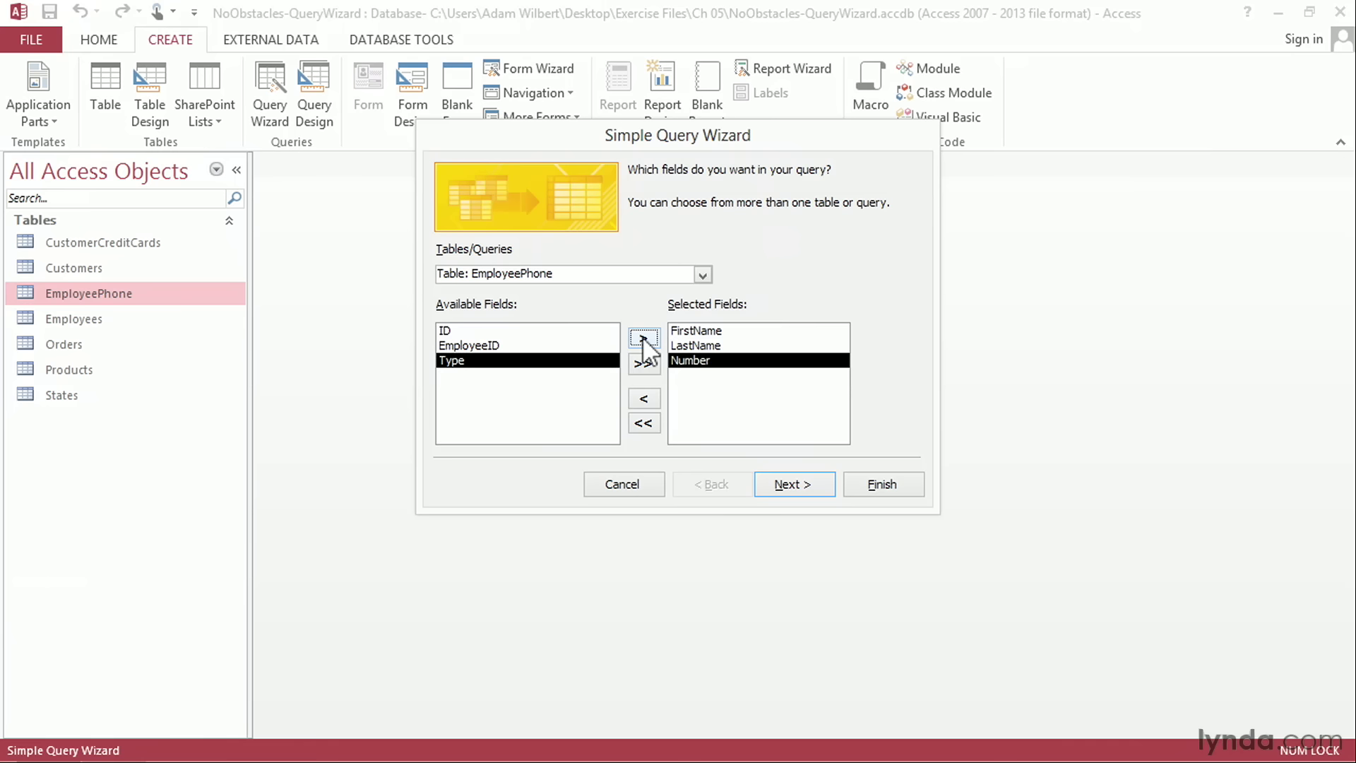
pyautogui.click(643, 339)
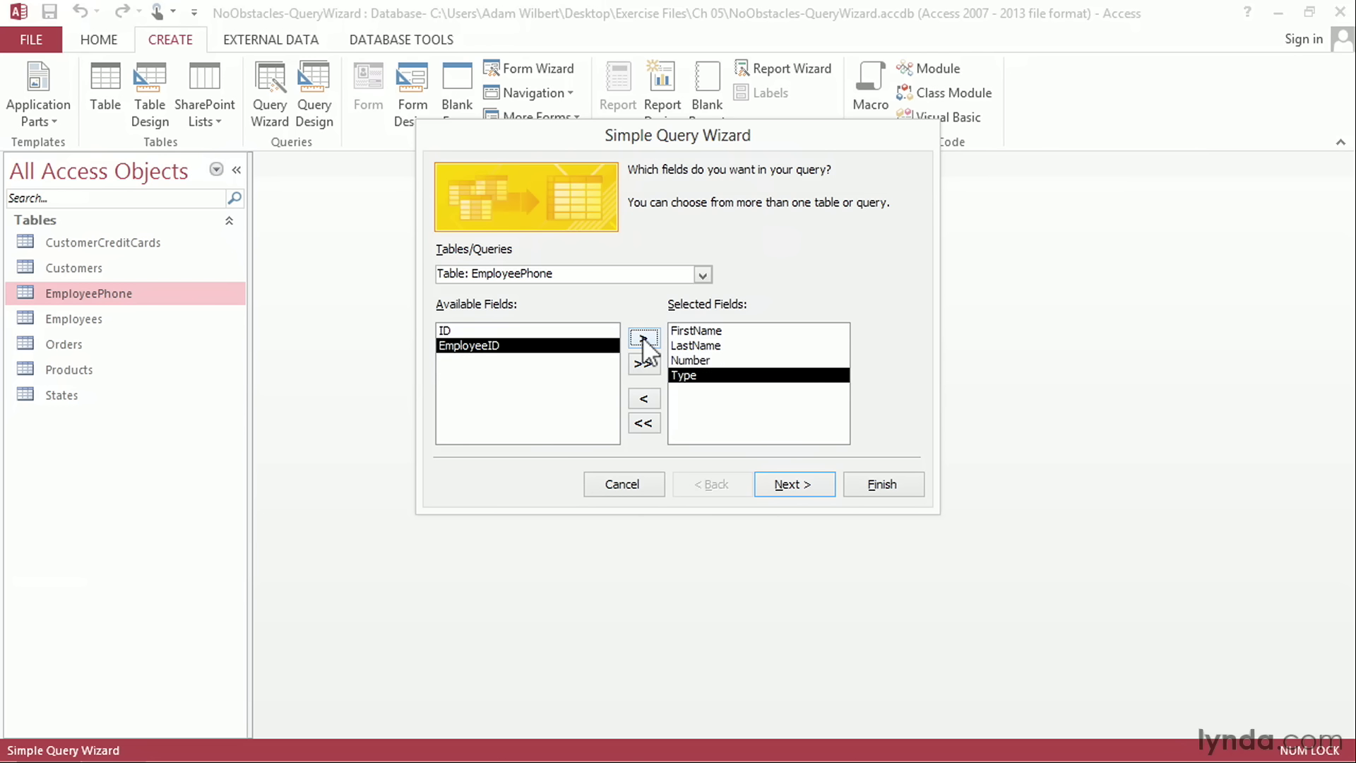
# Step: Finish the detail query with the title EmployeePhoneNumbers and review its first three records before closing the results
pyautogui.click(769, 482)
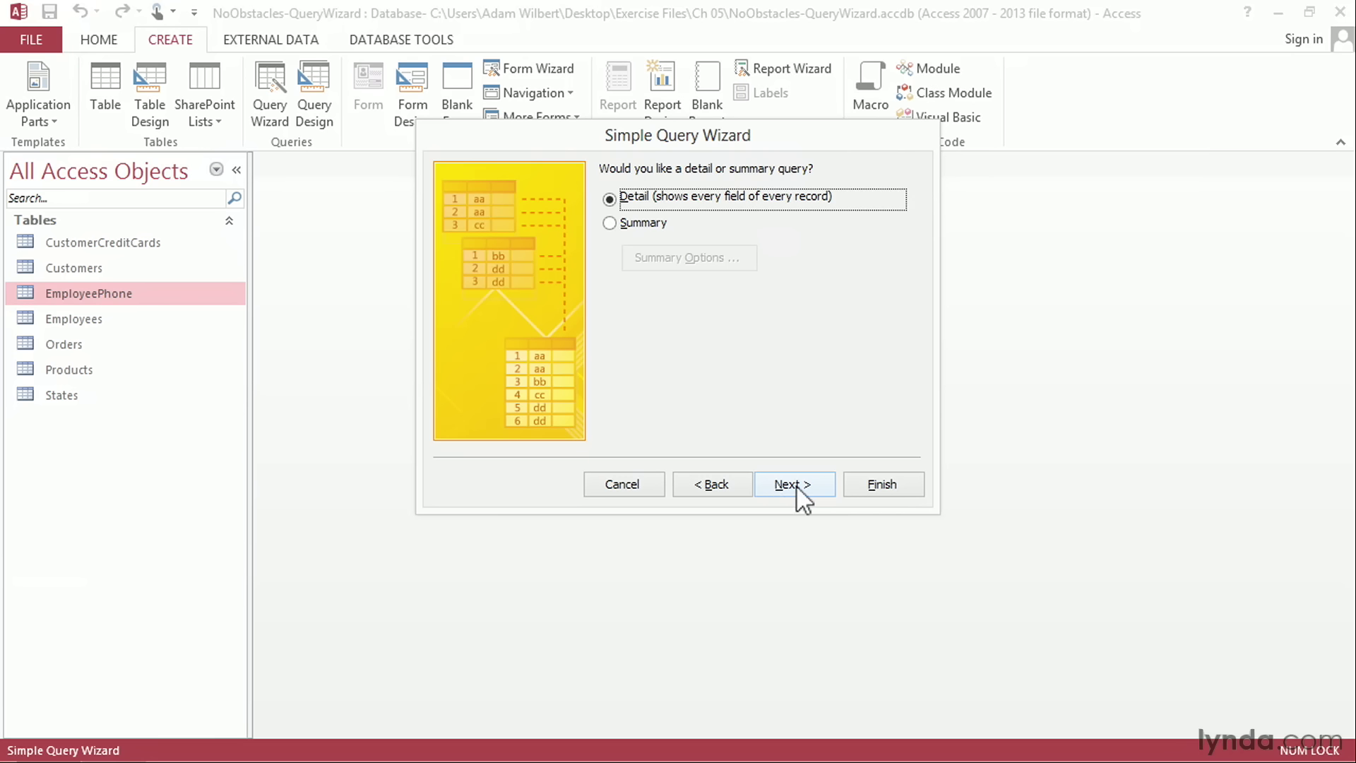
pyautogui.click(796, 485)
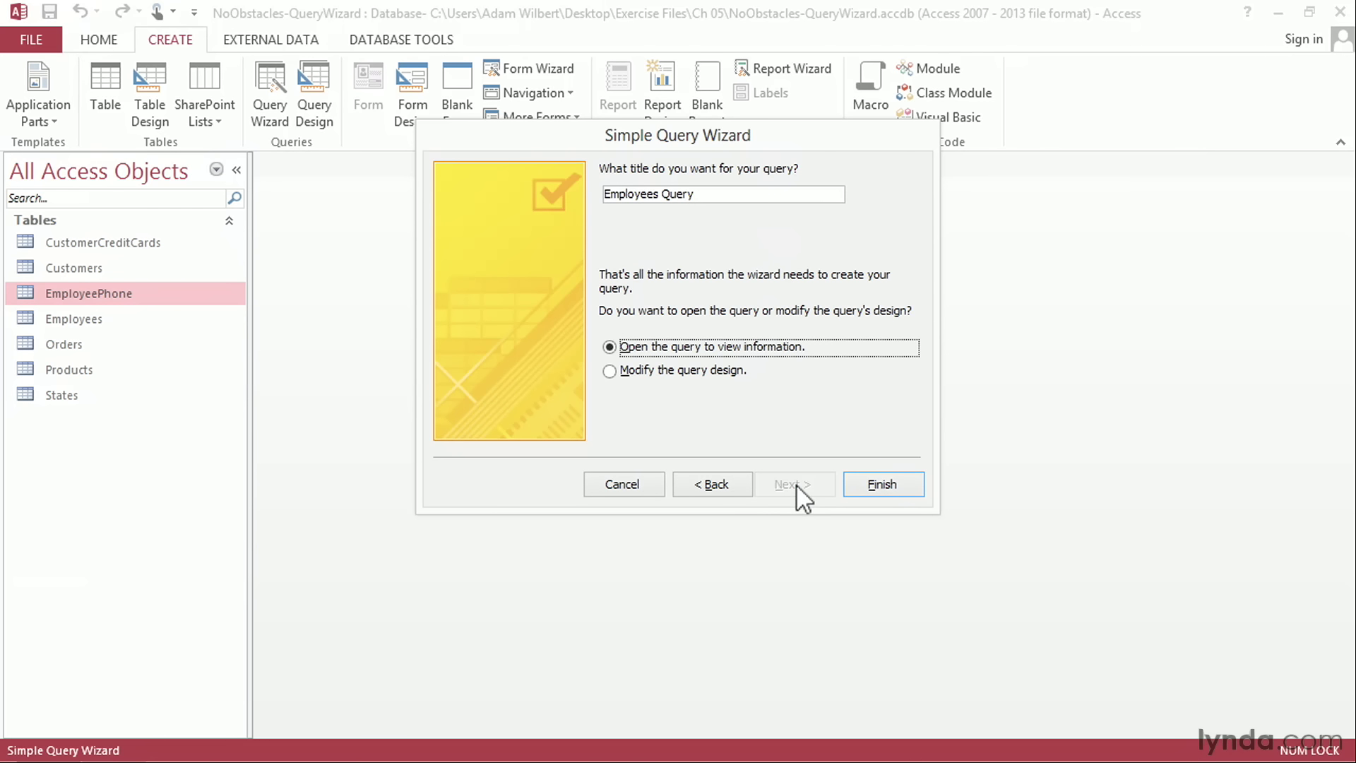
pyautogui.moveTo(708, 194); pyautogui.dragTo(605, 192)
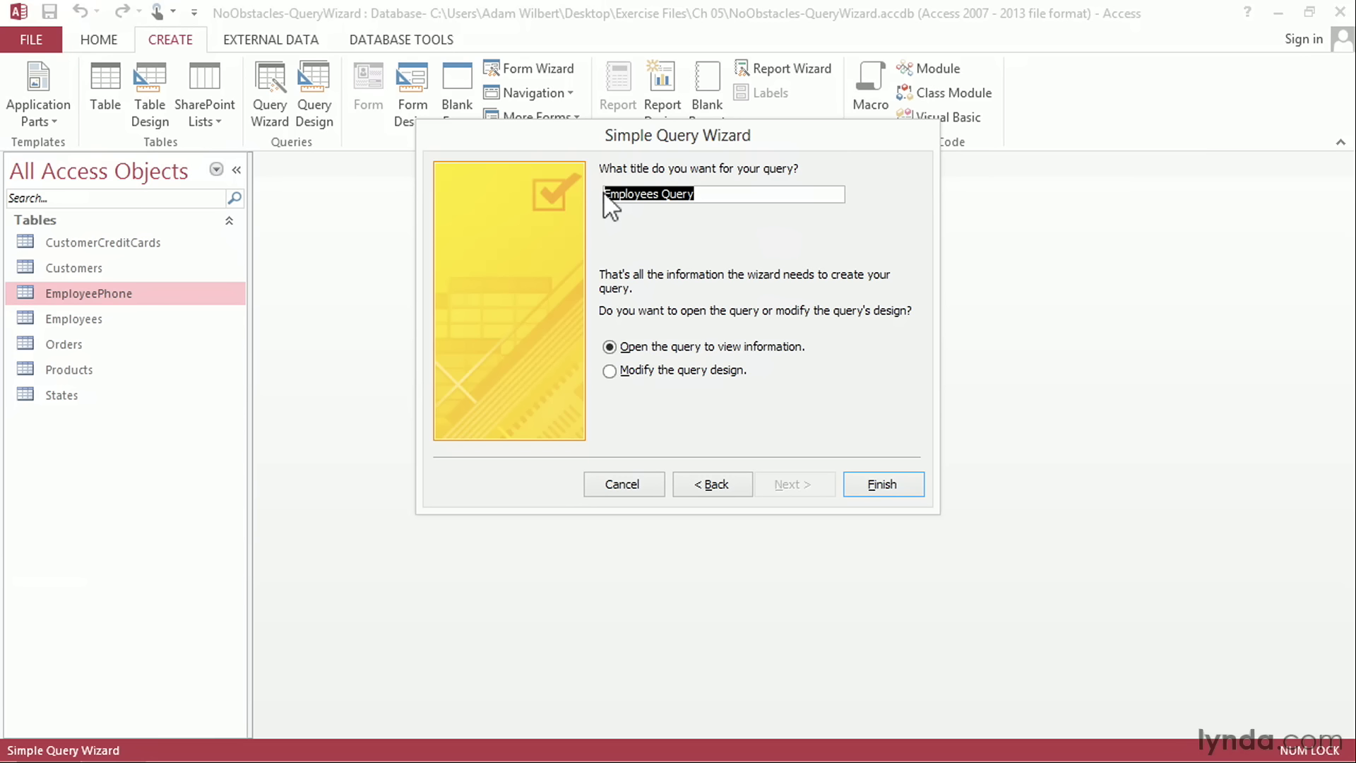
pyautogui.write('EmployeePhoneNumbers')
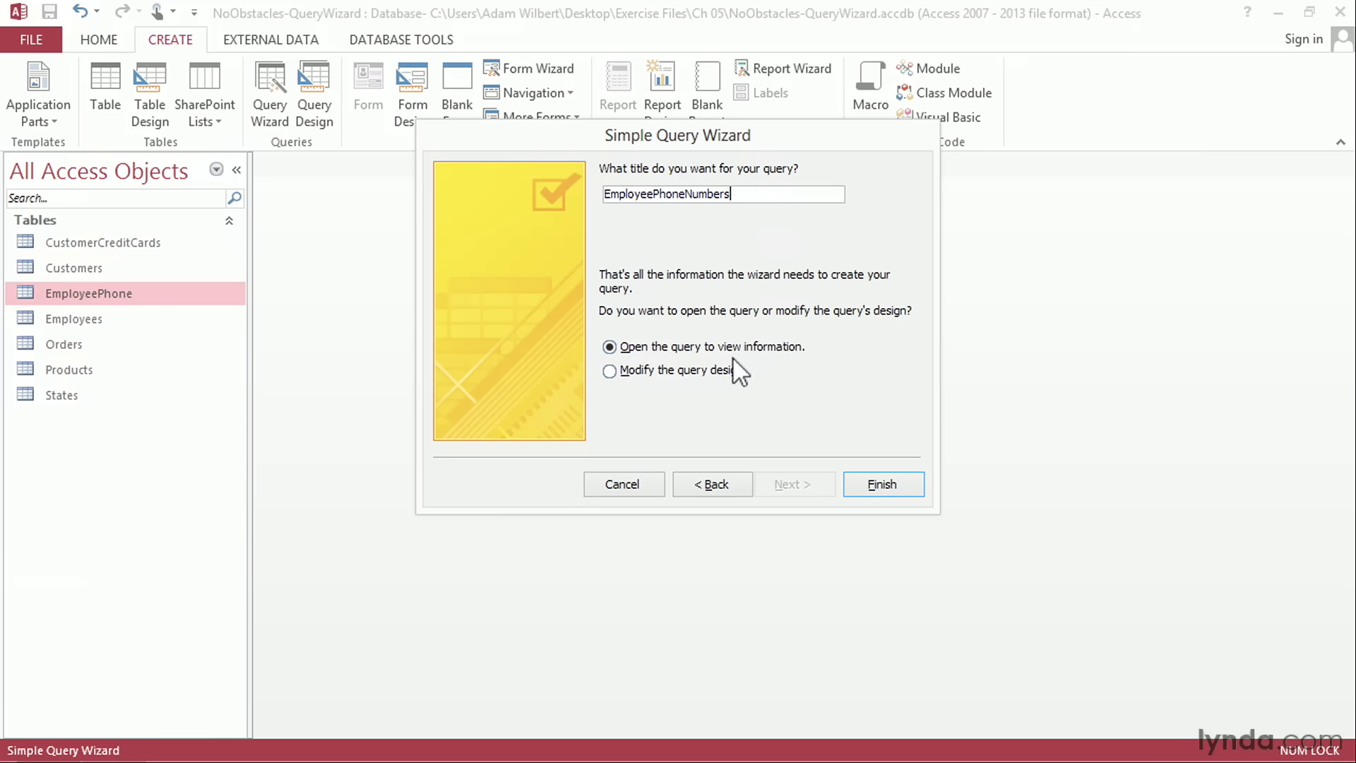
pyautogui.click(882, 485)
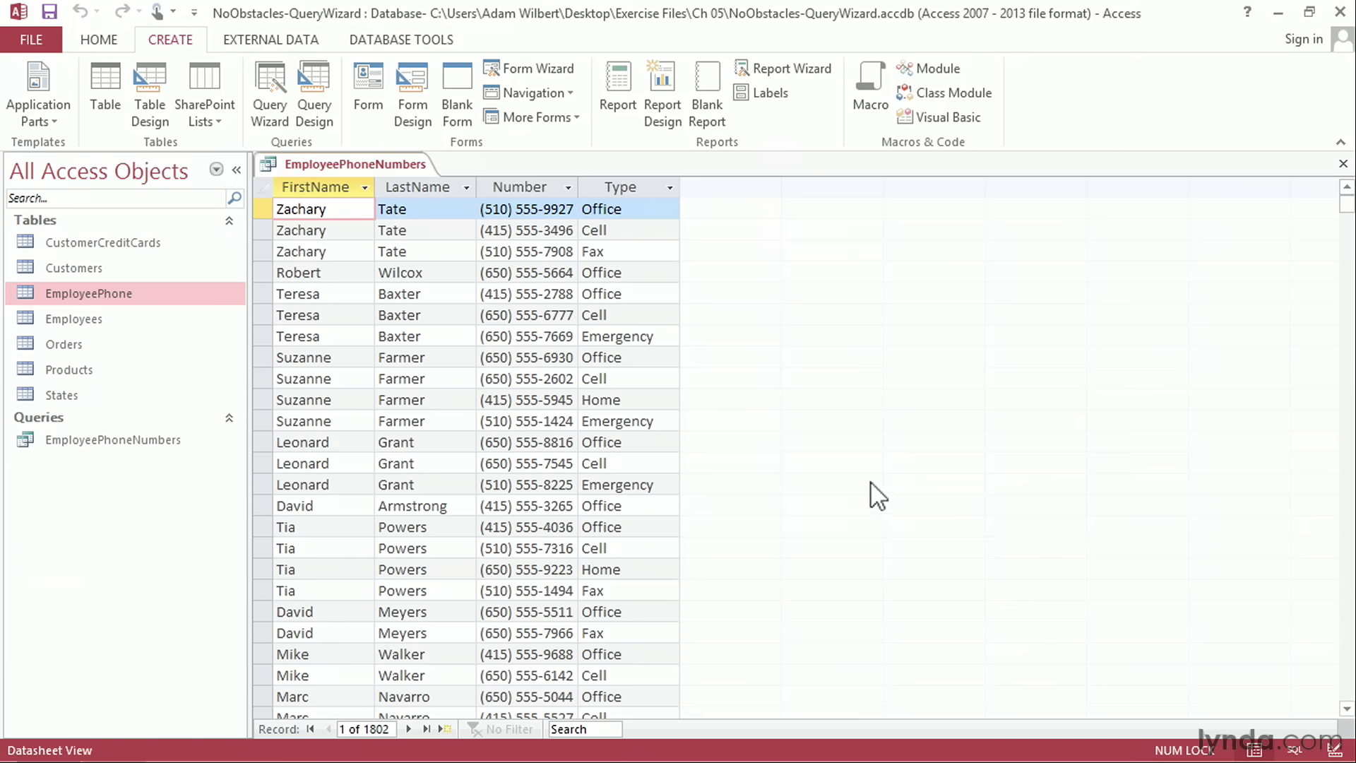
pyautogui.moveTo(262, 209); pyautogui.dragTo(259, 255)
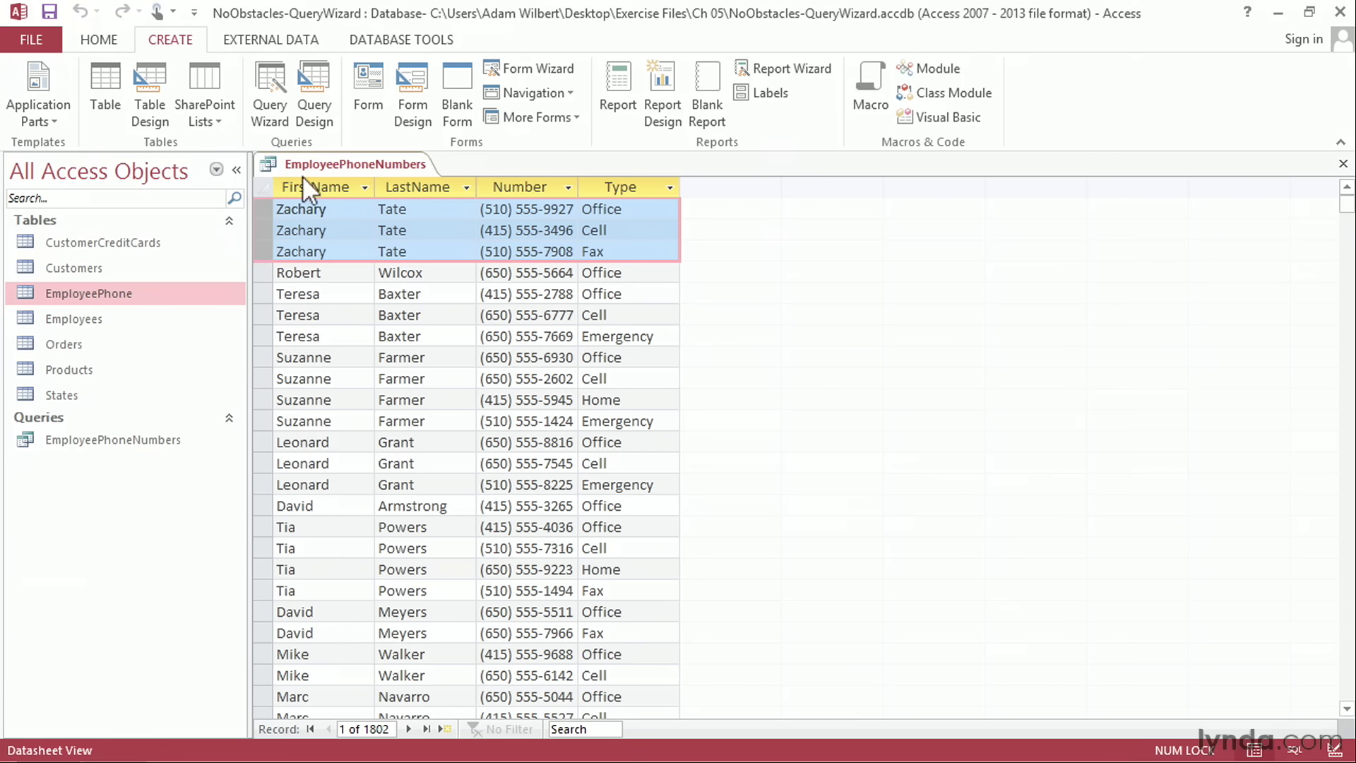
pyautogui.click(1343, 163)
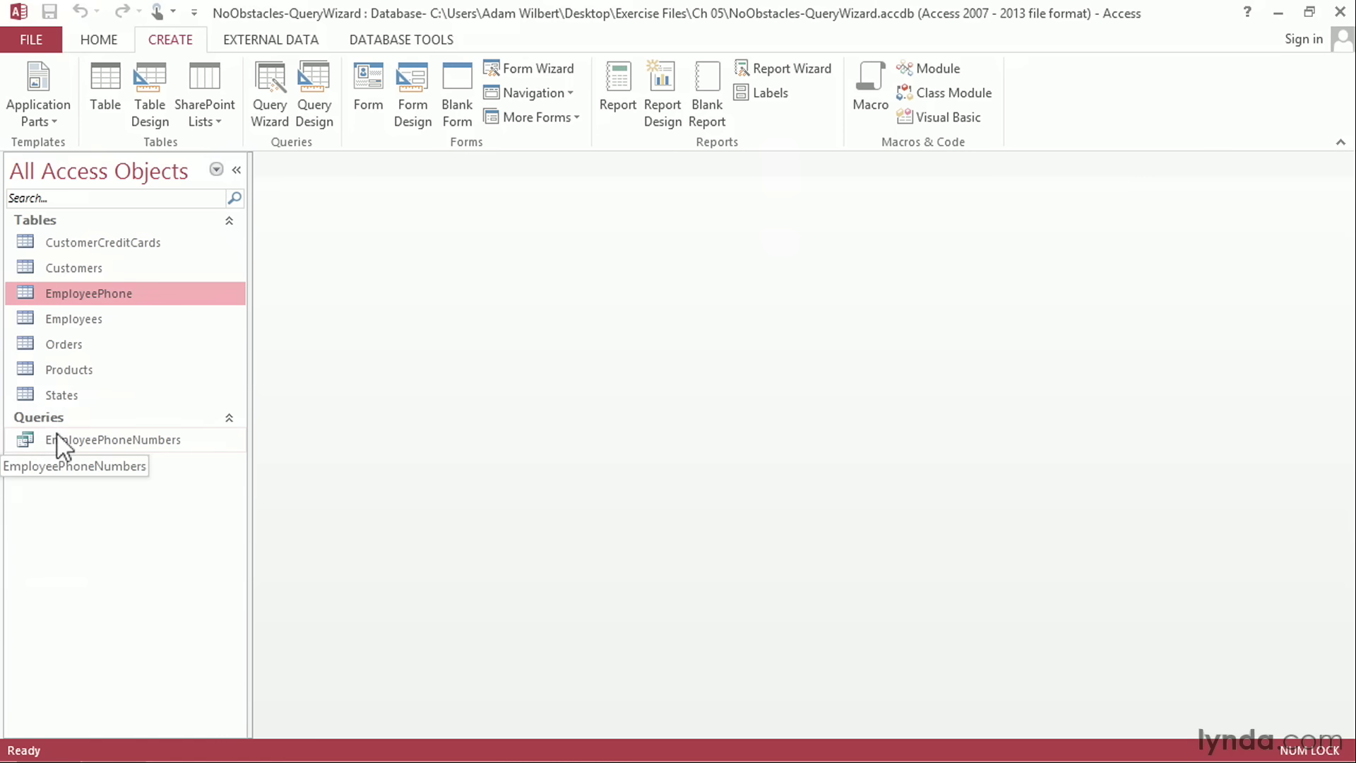
# Step: Examine the fields and records of the Products table and the Orders table, closing each one
pyautogui.doubleClick(75, 369)
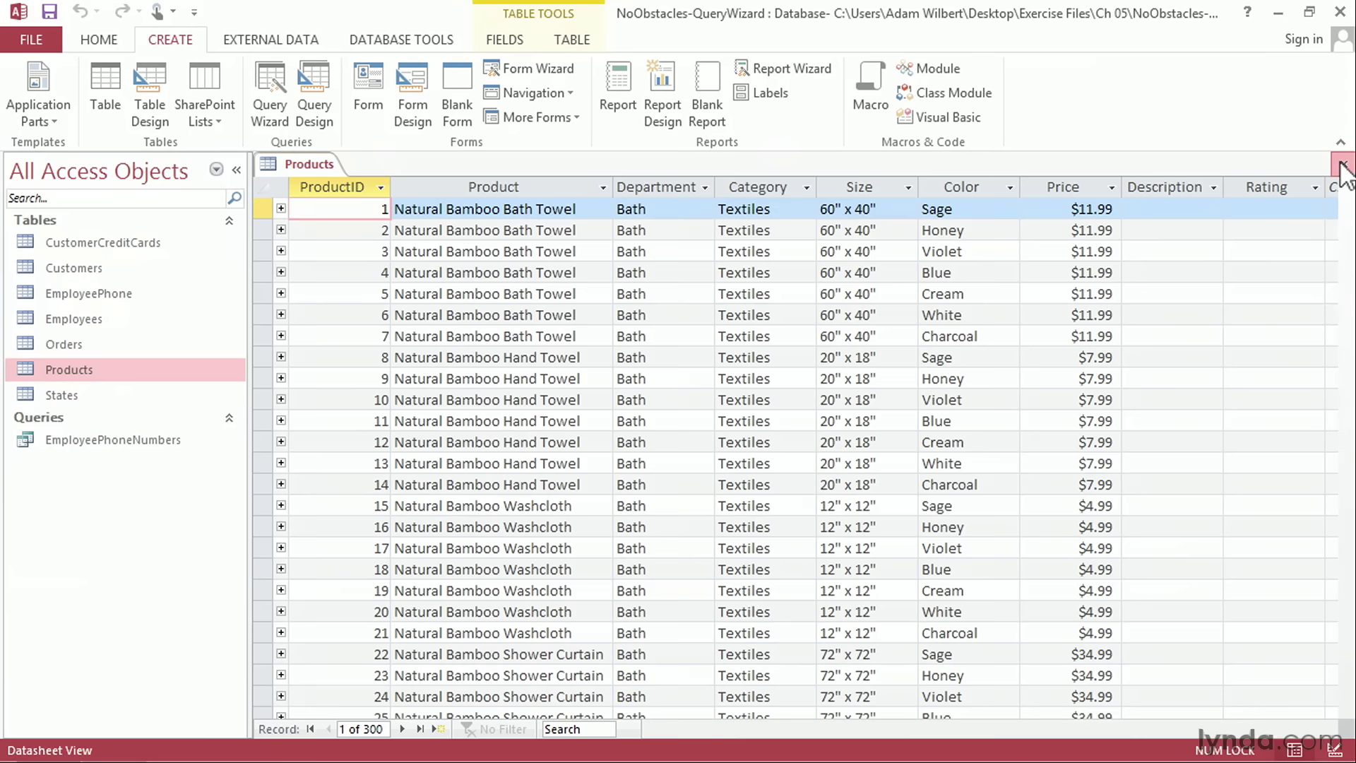
pyautogui.click(1342, 167)
pyautogui.click(82, 346)
pyautogui.doubleClick(82, 346)
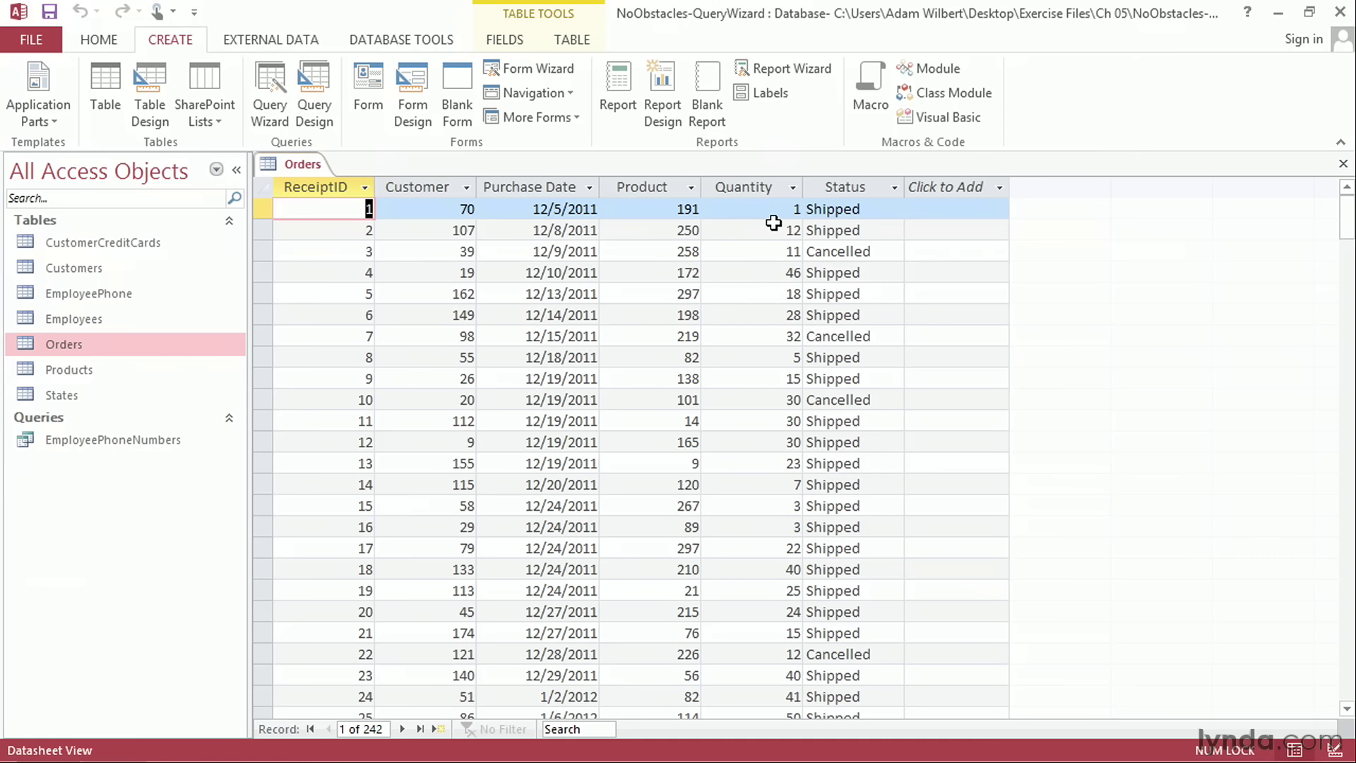
pyautogui.click(1344, 165)
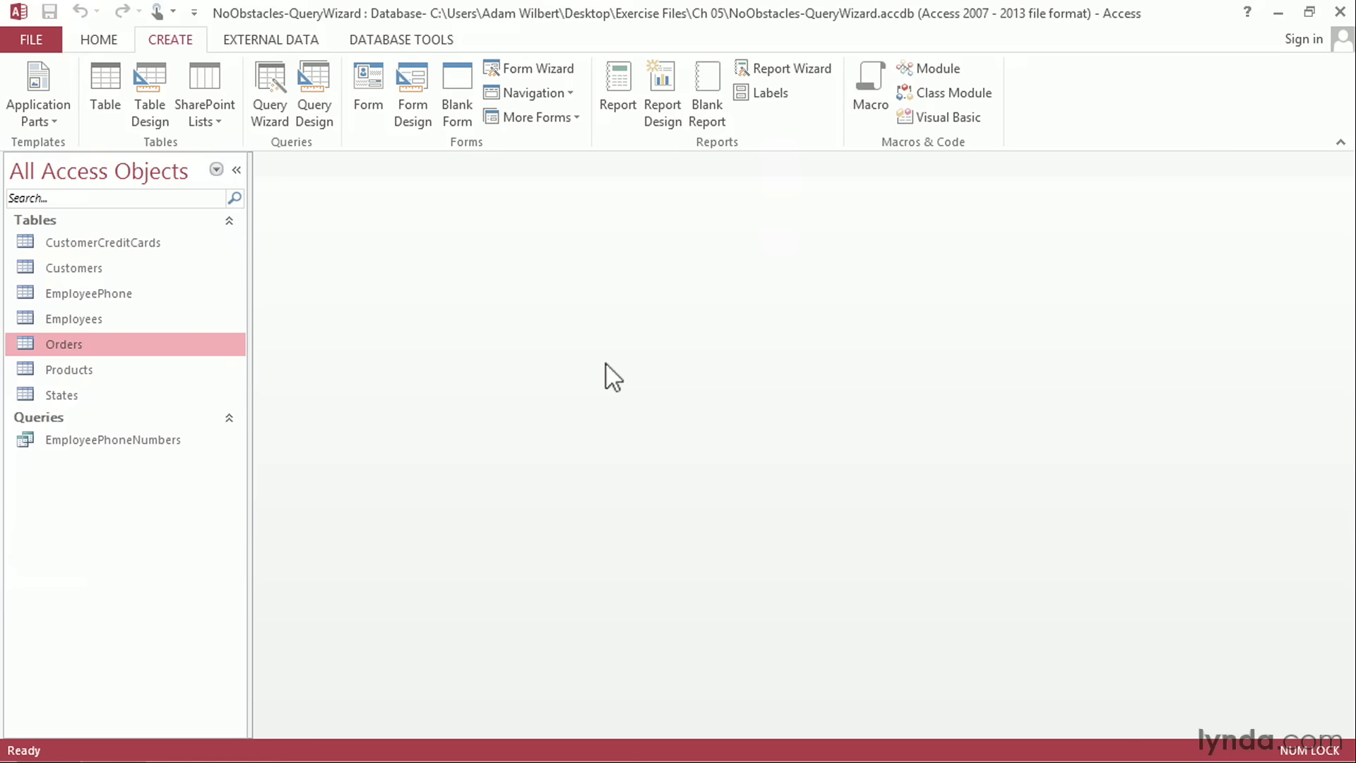
# Step: Start another Simple Query Wizard query and add the Product field from the Products table
pyautogui.click(271, 127)
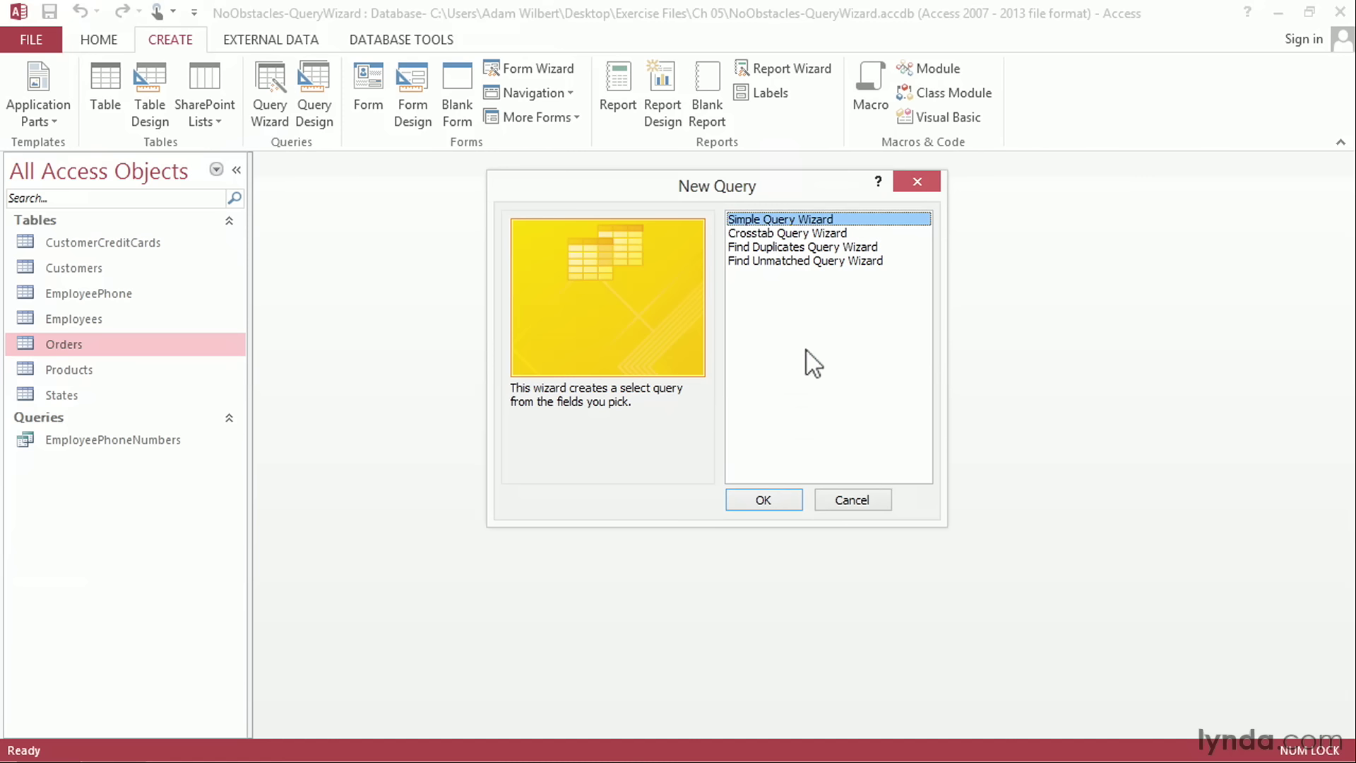
pyautogui.click(762, 500)
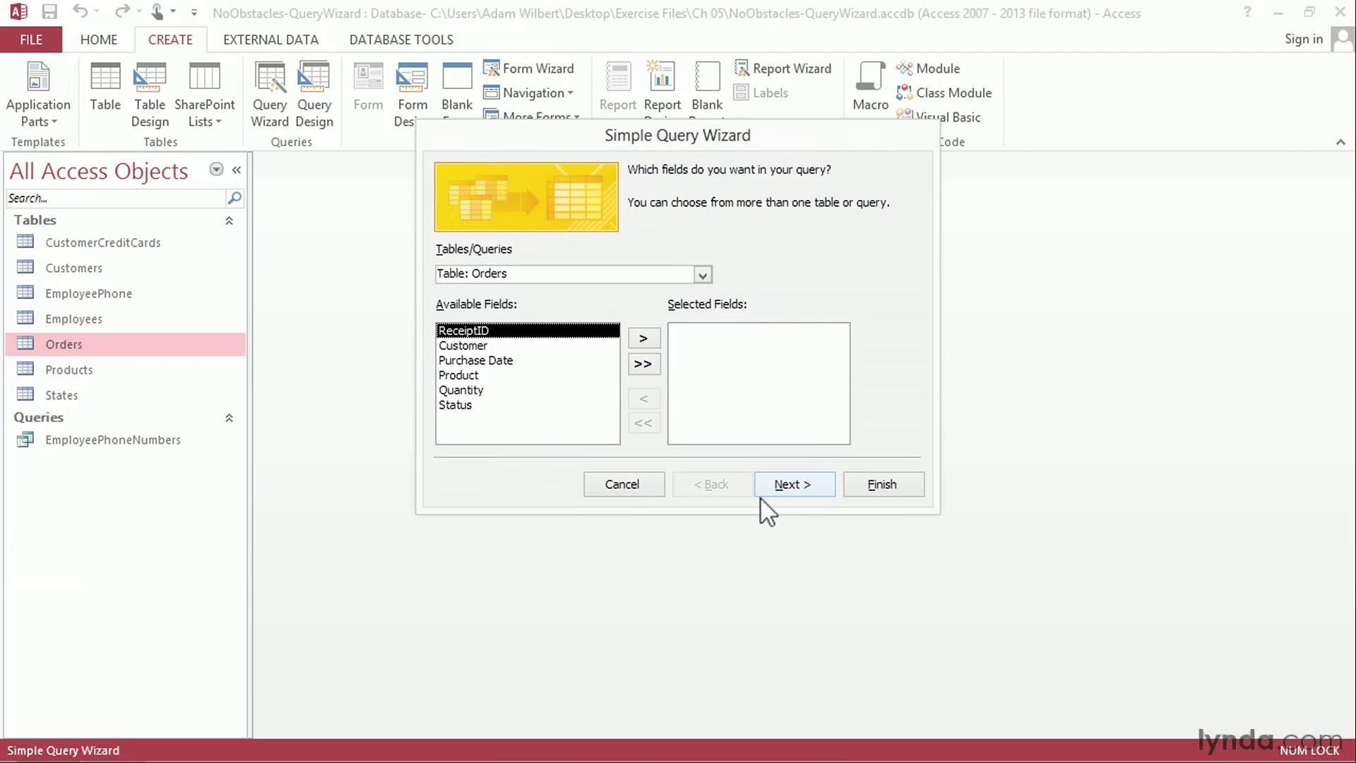
pyautogui.click(709, 271)
pyautogui.click(515, 367)
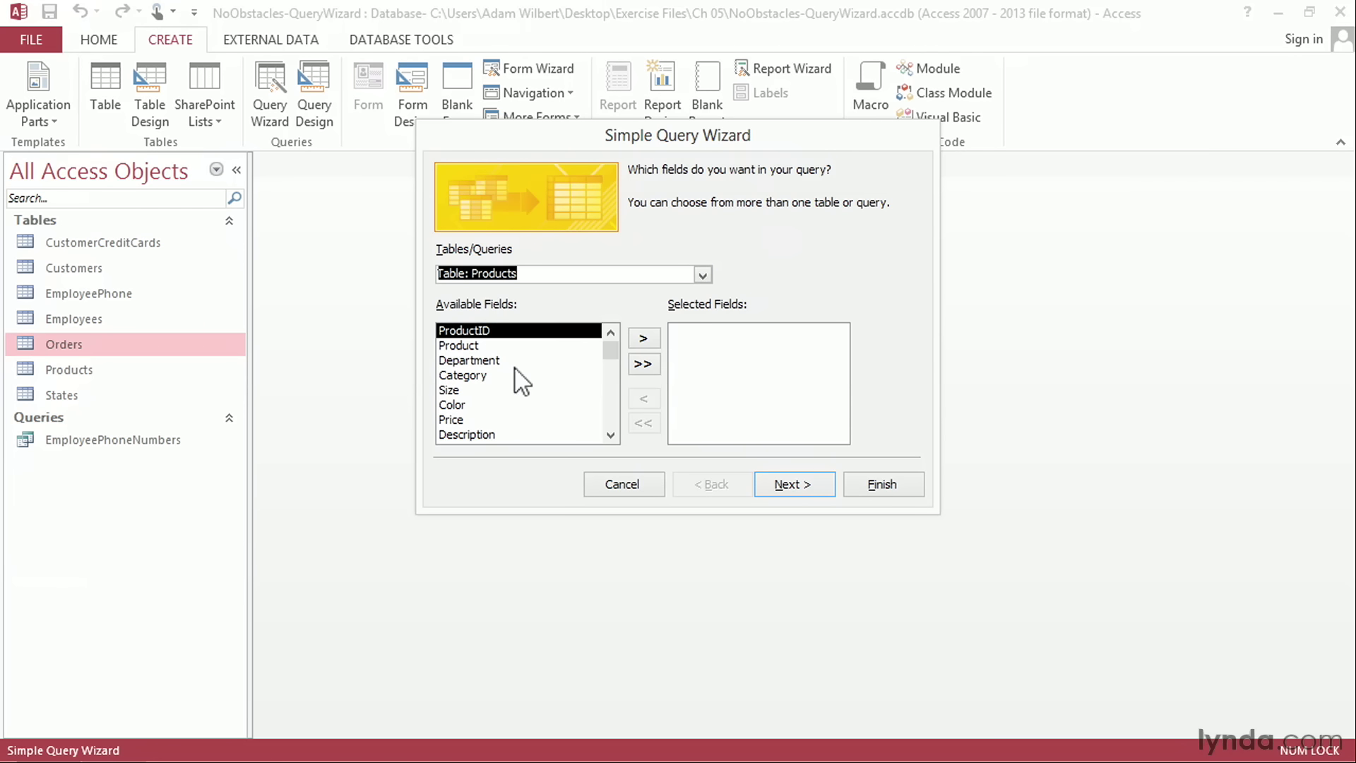
pyautogui.click(515, 346)
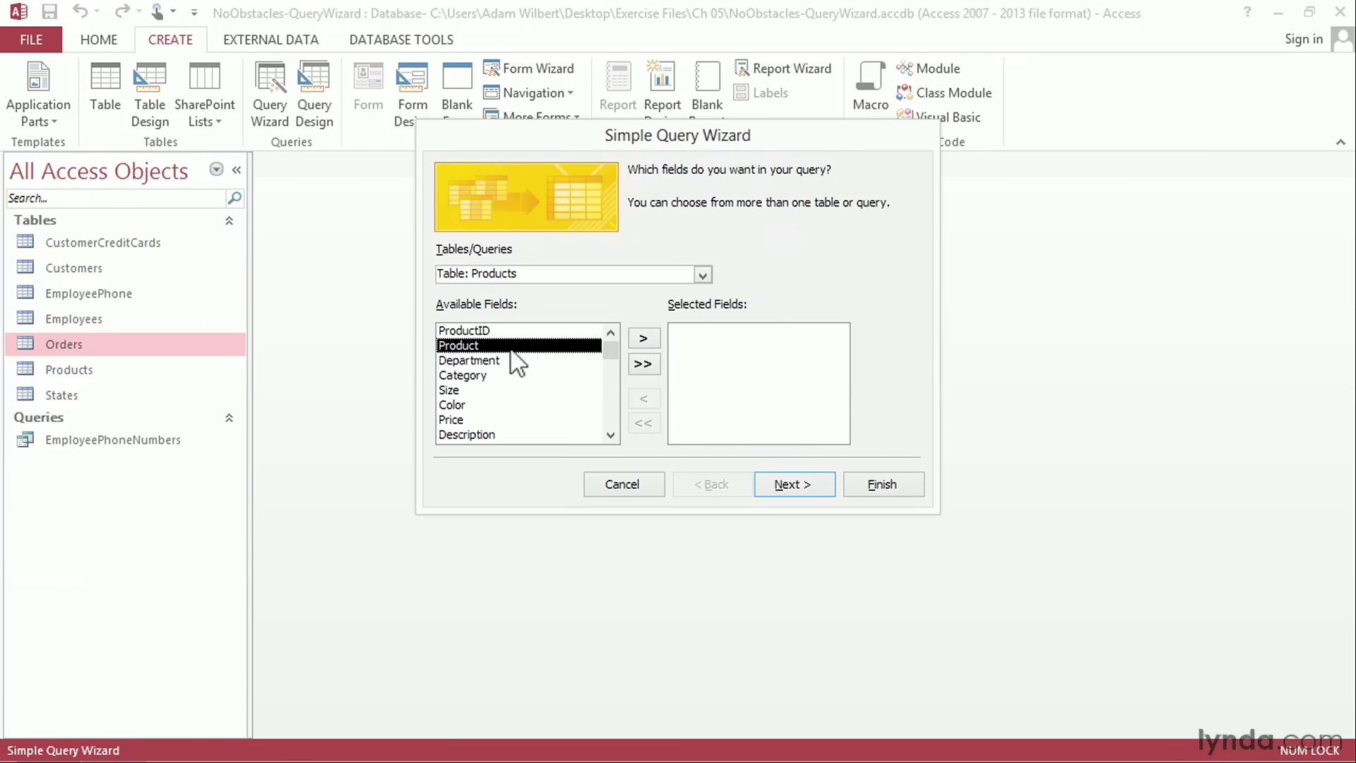
pyautogui.click(645, 335)
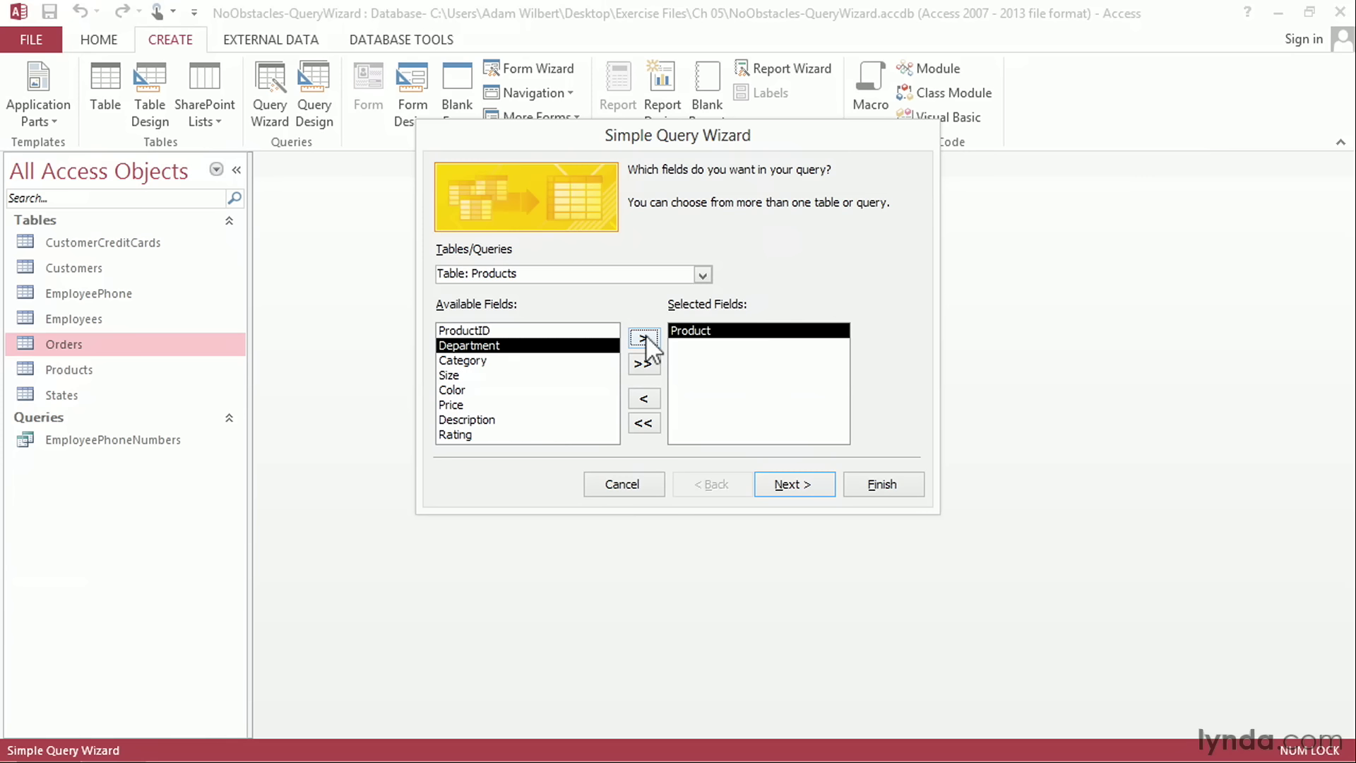
# Step: Add the Quantity field from the Orders table to the query
pyautogui.click(703, 275)
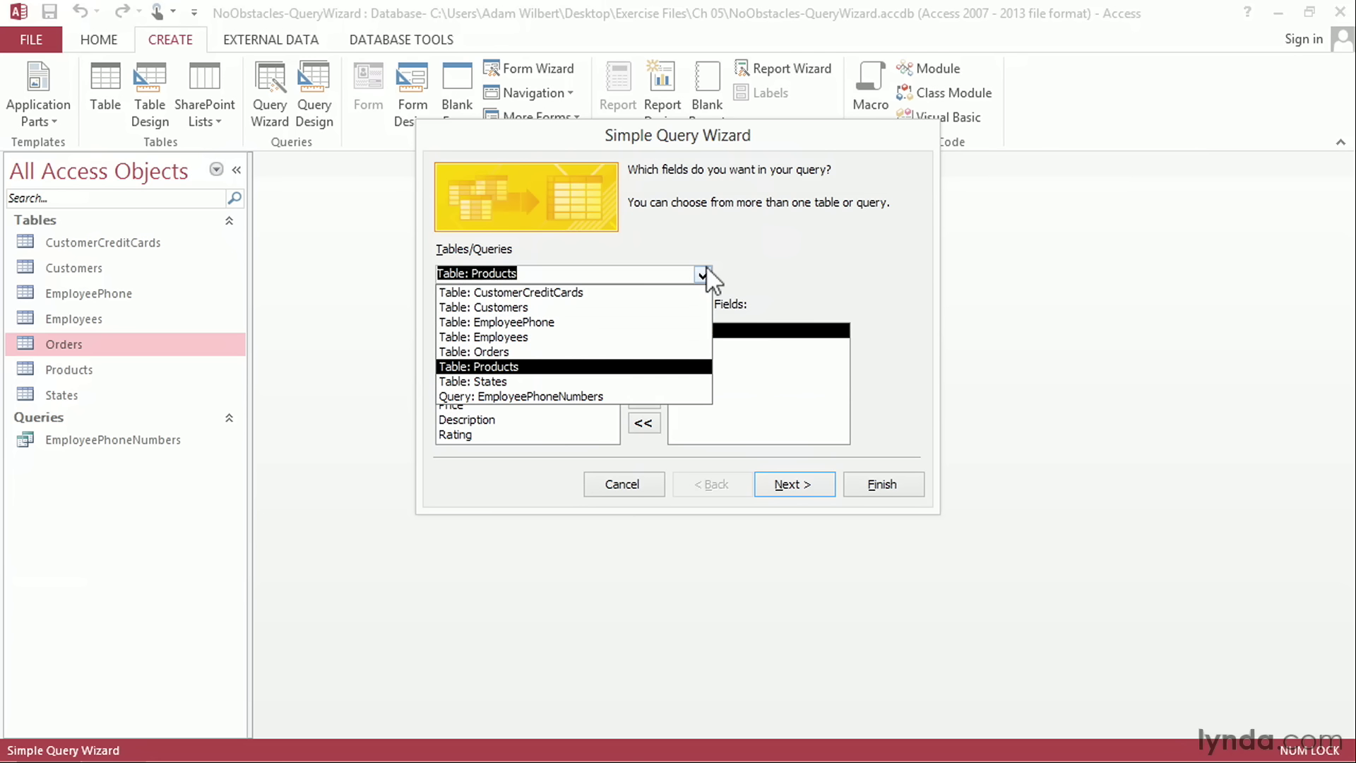
pyautogui.click(579, 351)
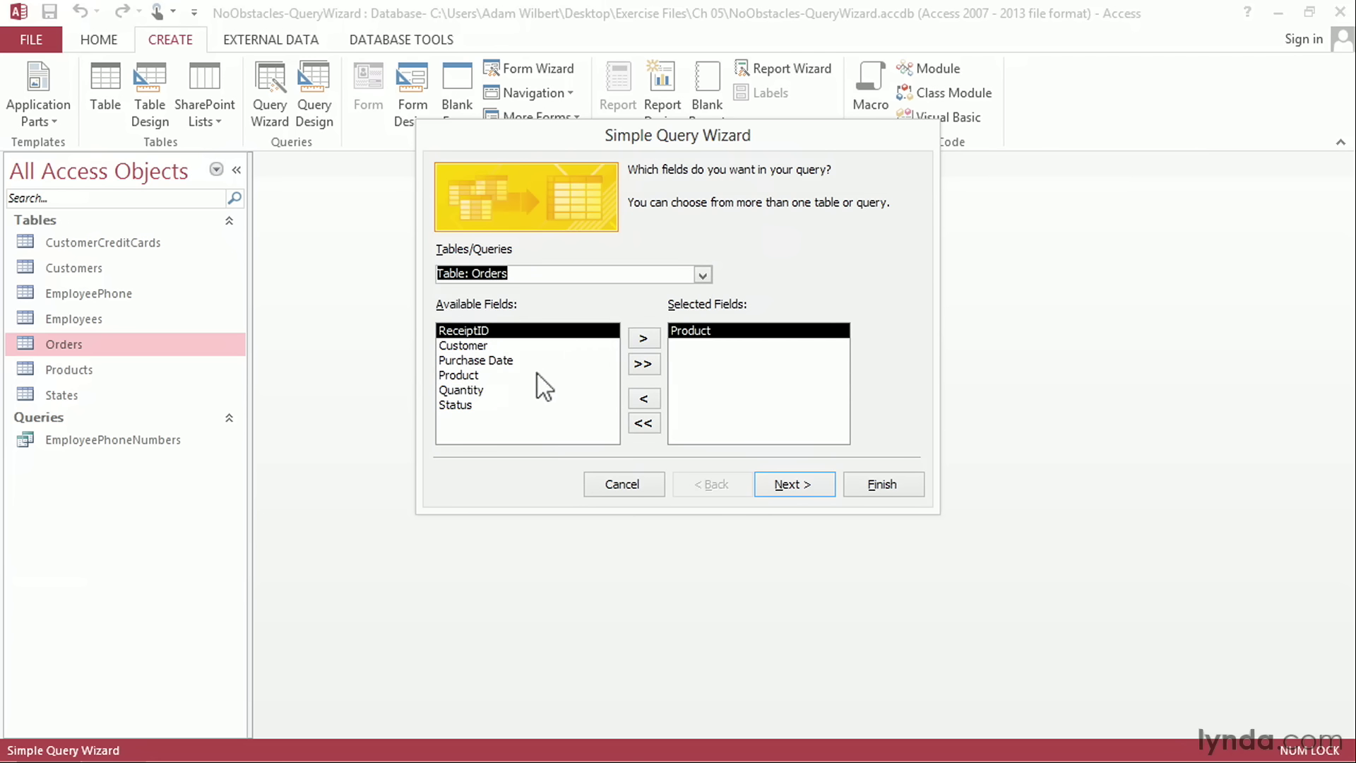
pyautogui.click(505, 390)
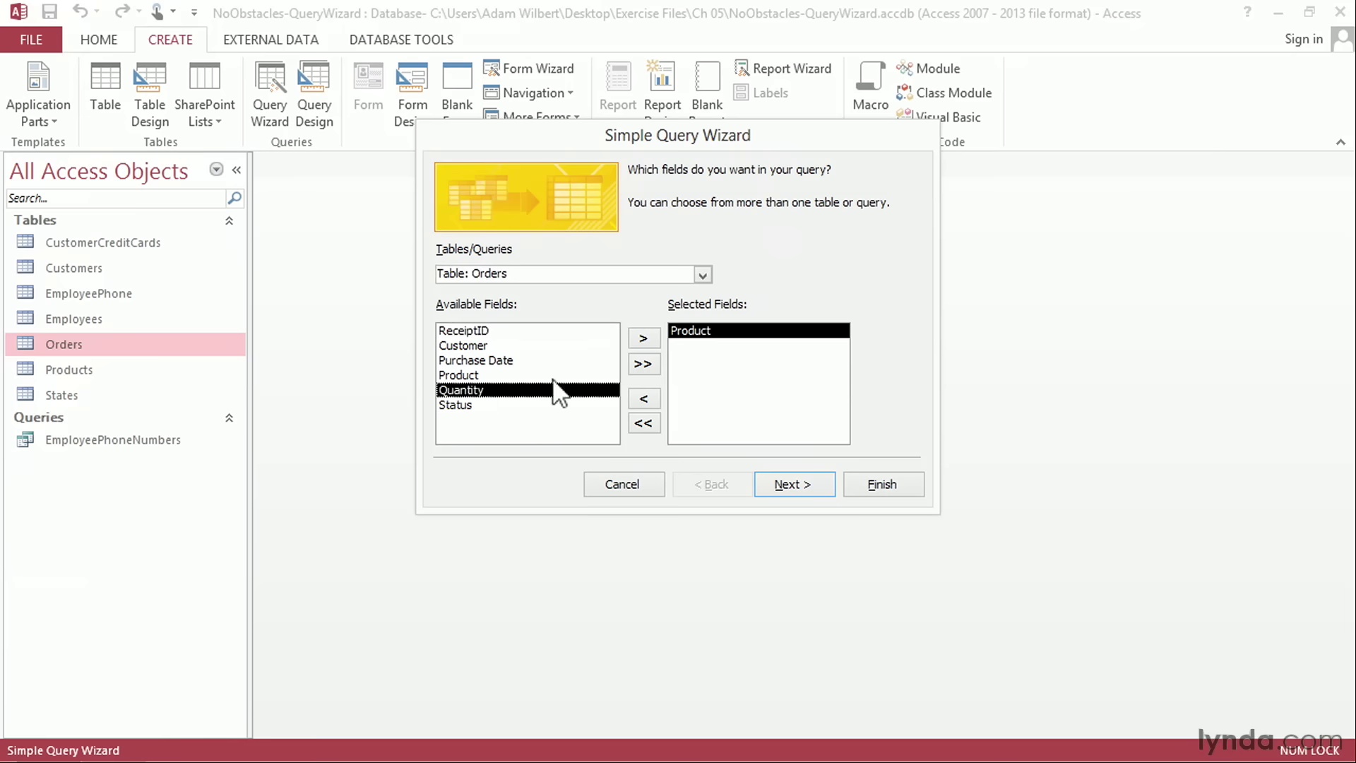
pyautogui.click(645, 339)
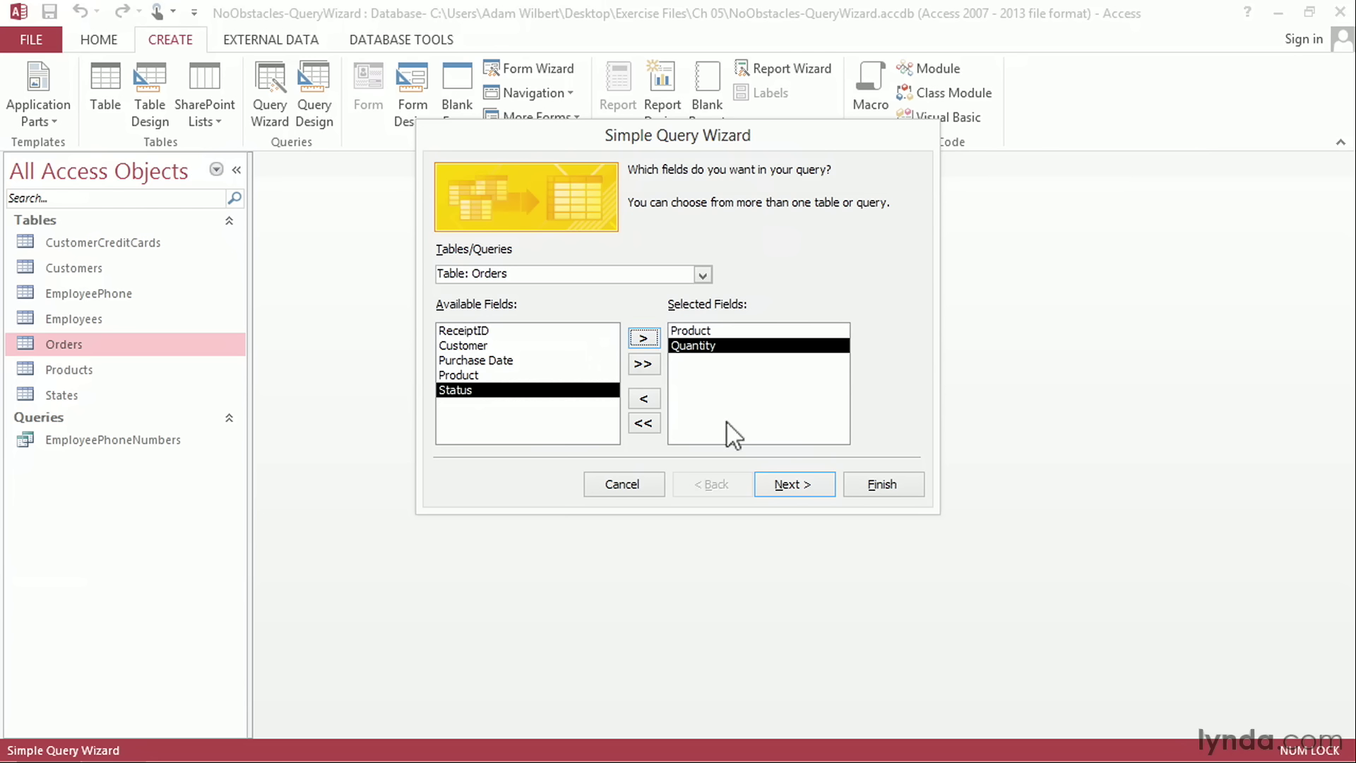
# Step: Make the query a summary query that calculates the Sum of the Quantity field
pyautogui.click(776, 487)
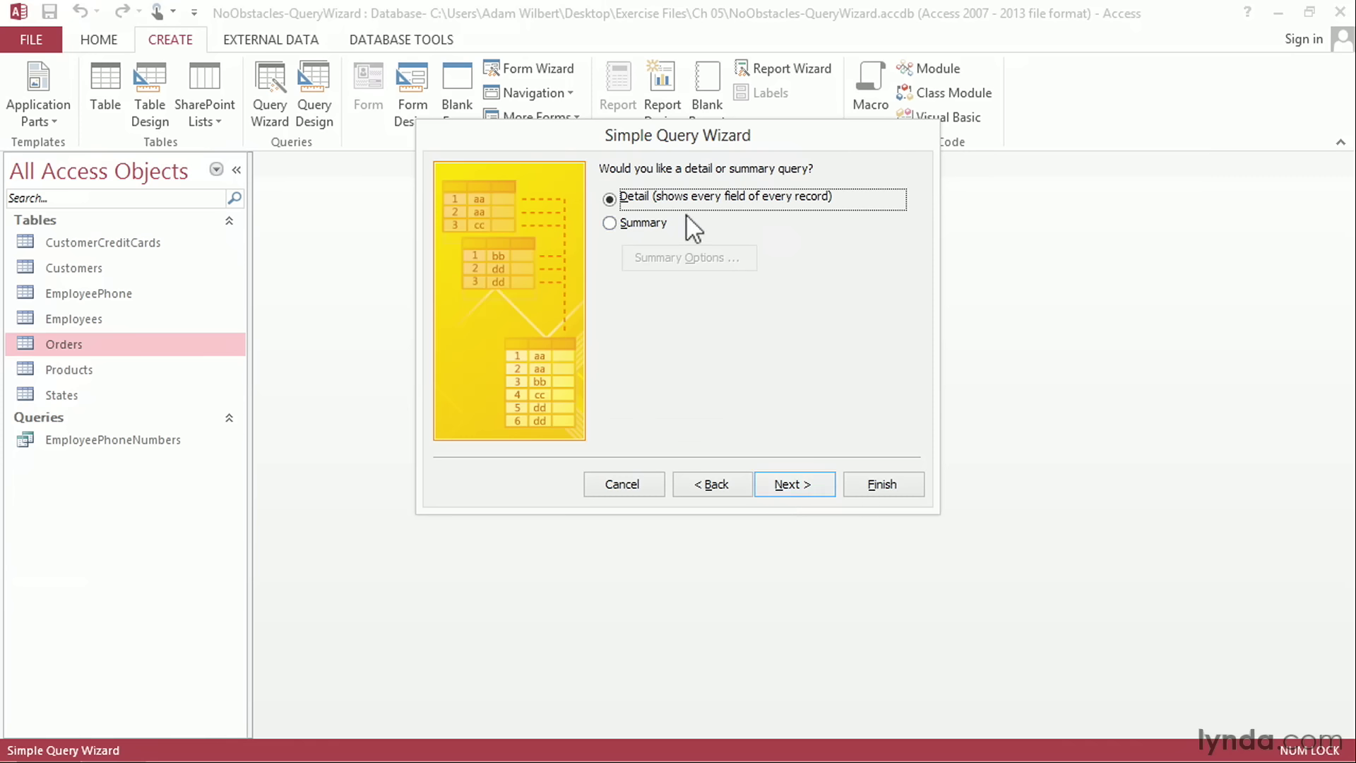
pyautogui.click(626, 224)
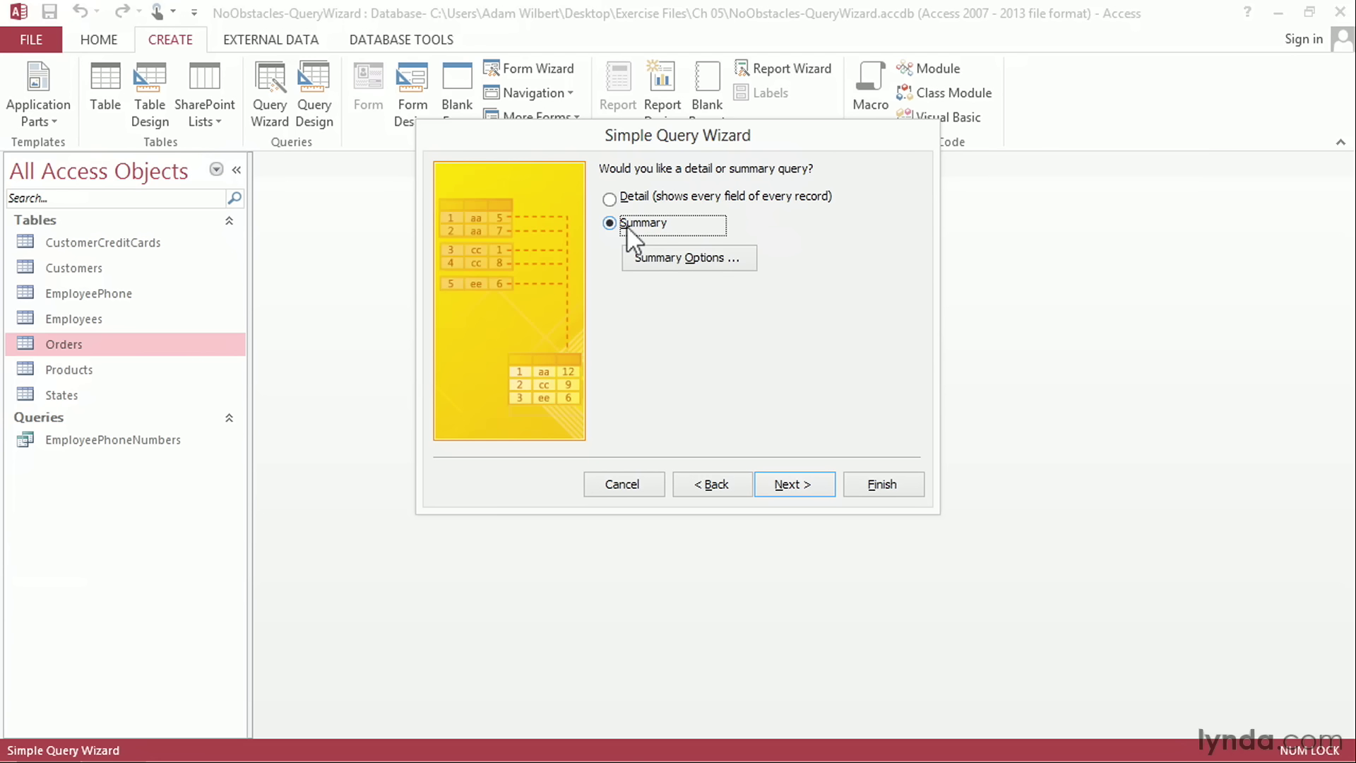
pyautogui.click(661, 265)
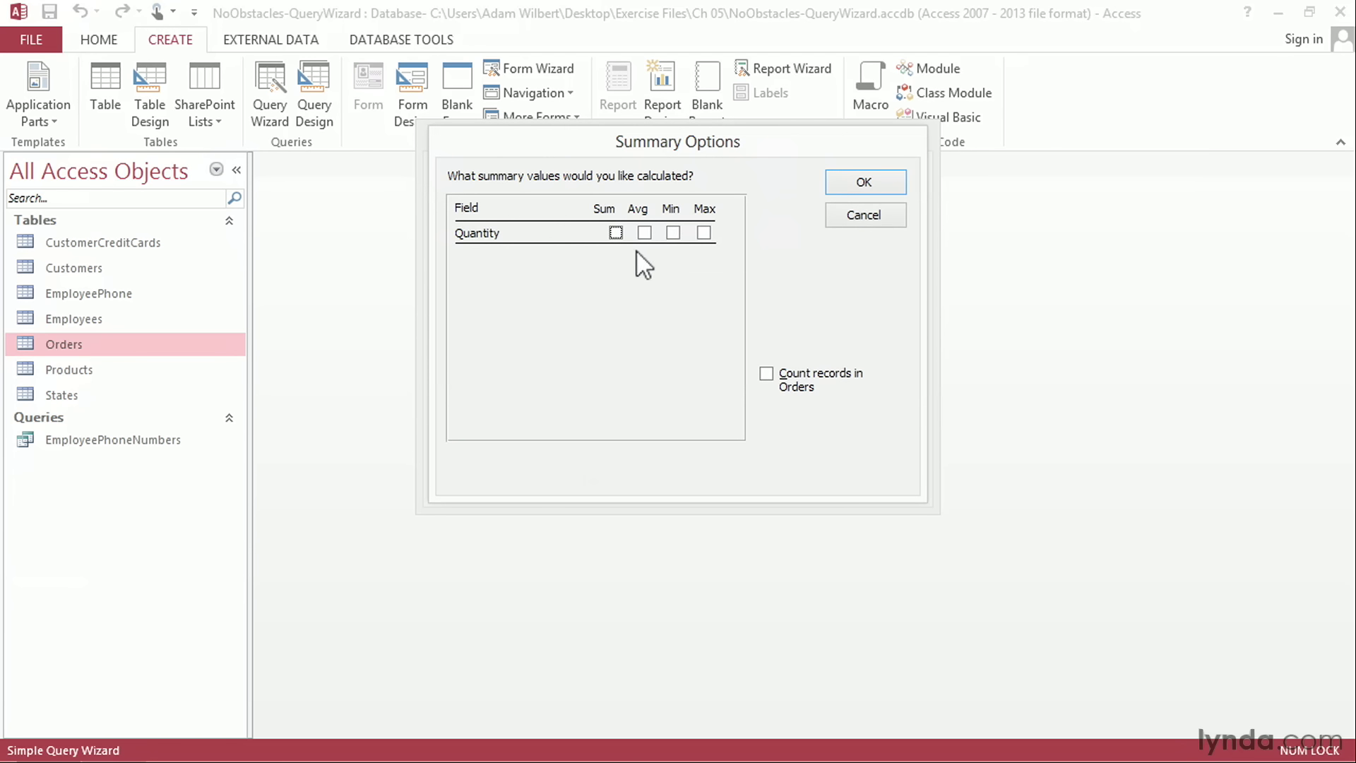
pyautogui.click(615, 233)
pyautogui.click(871, 183)
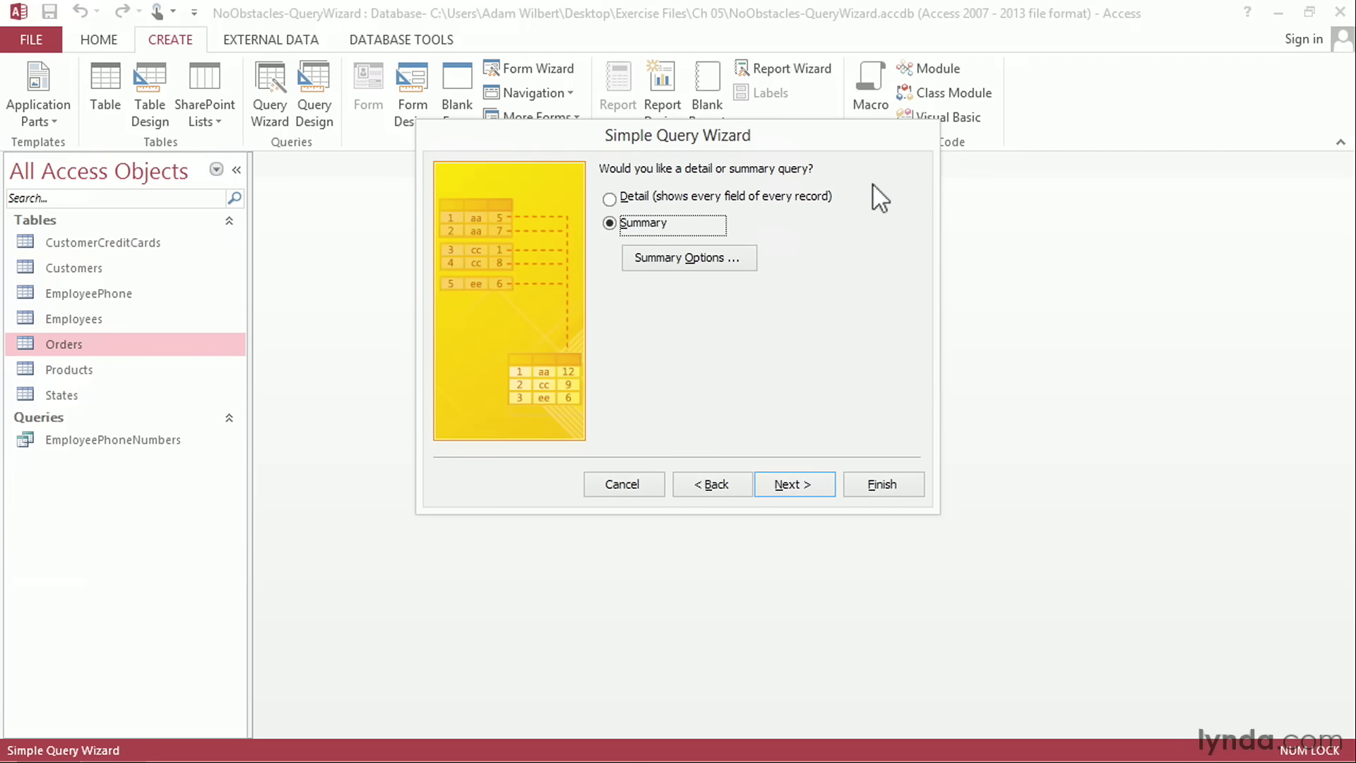
# Step: Finish the query with the title TotalProductsOrdered, opening it to view information, and widen the quantity sum column to fit its heading
pyautogui.click(795, 480)
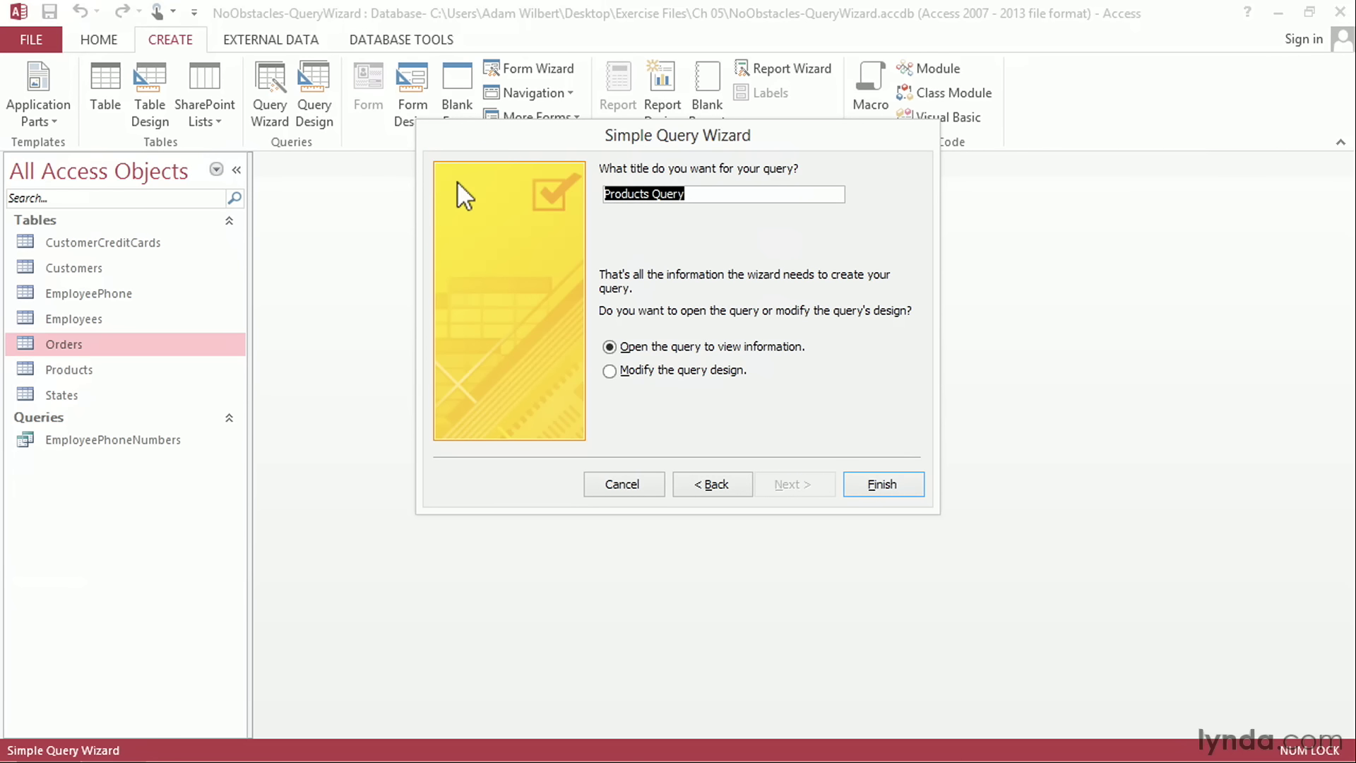
pyautogui.write('TotalProductsOrdered')
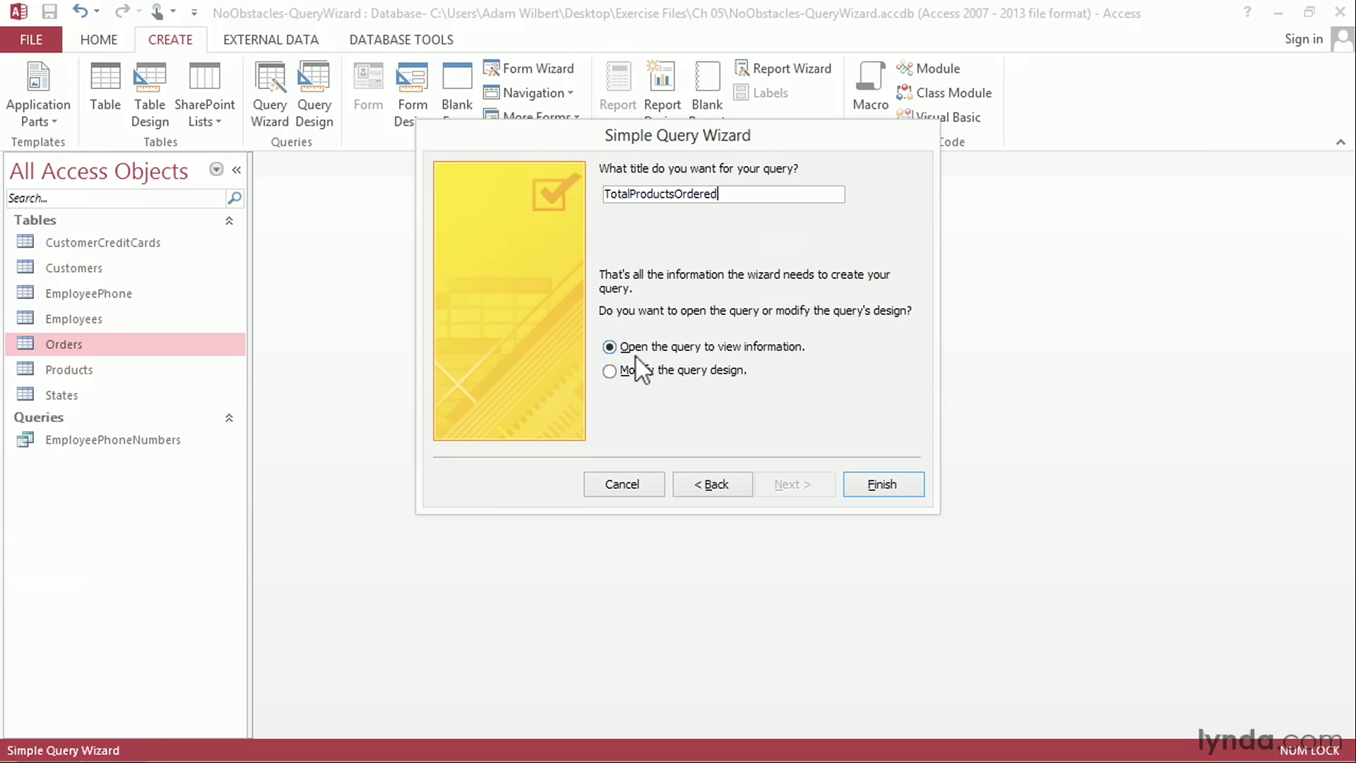
pyautogui.click(883, 482)
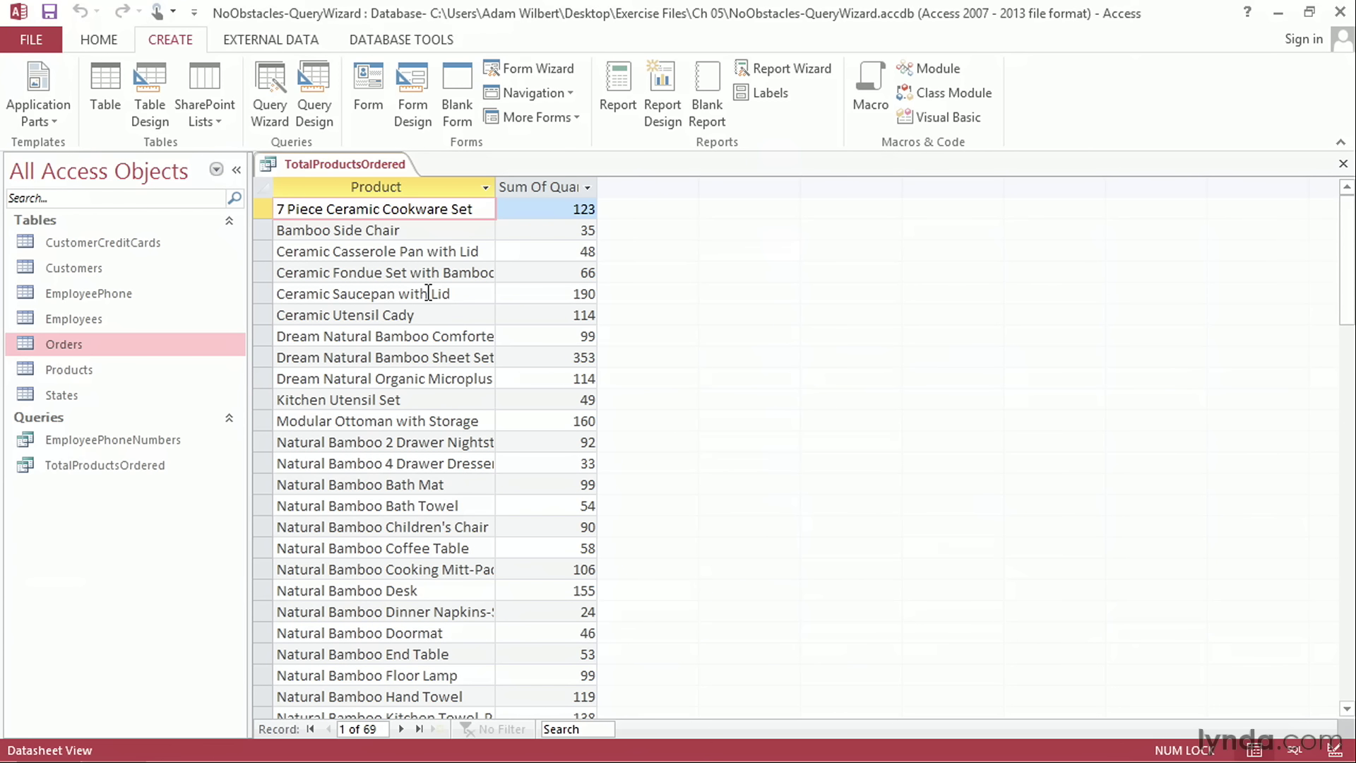
pyautogui.doubleClick(596, 187)
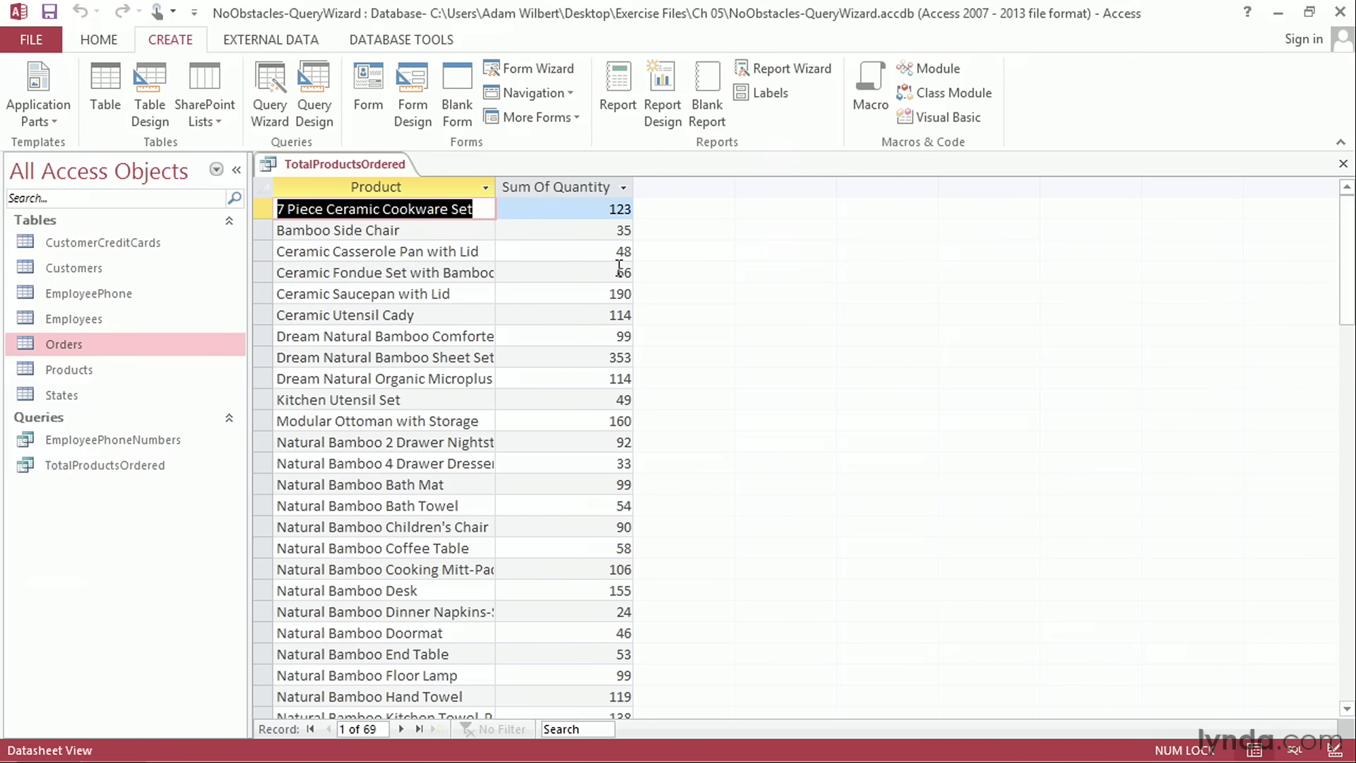